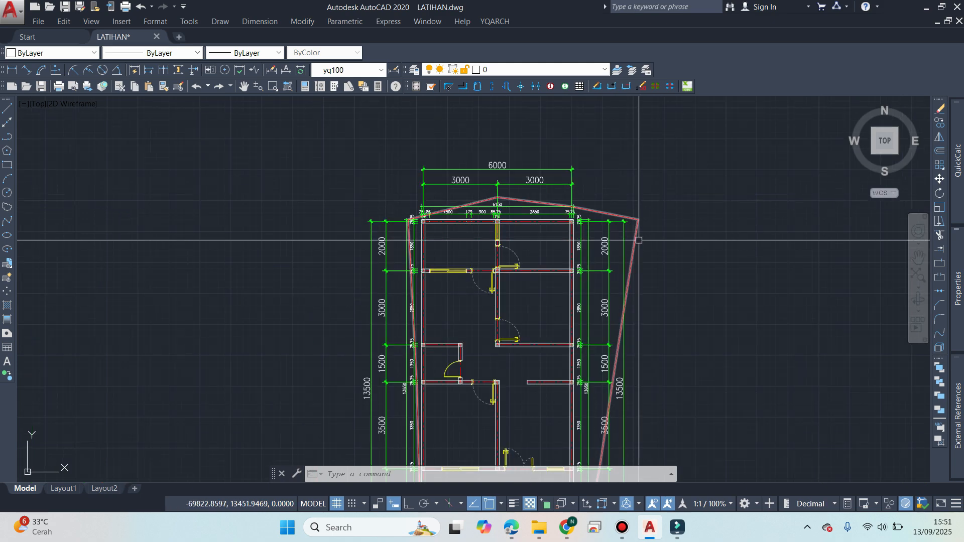
pyautogui.scroll(3, 495, 203)
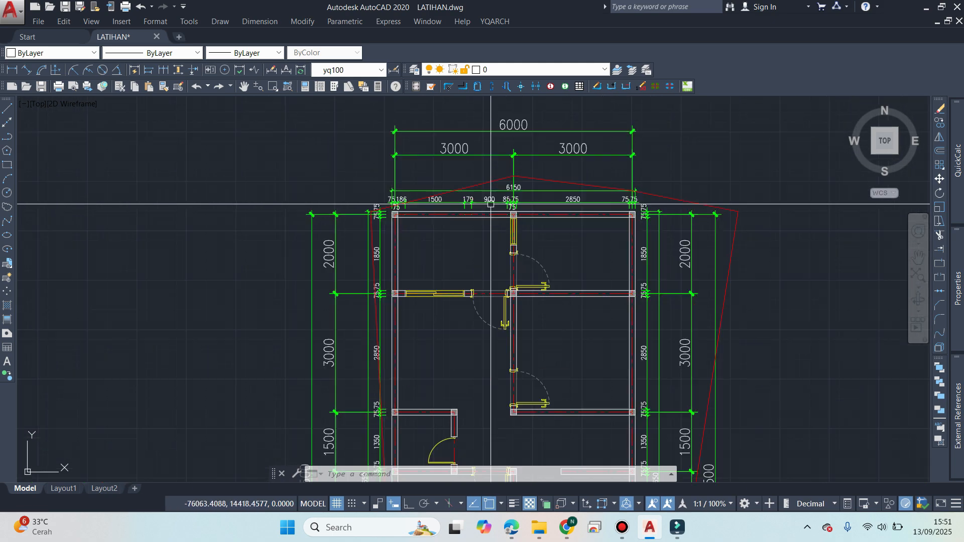
pyautogui.scroll(-6, 629, 191)
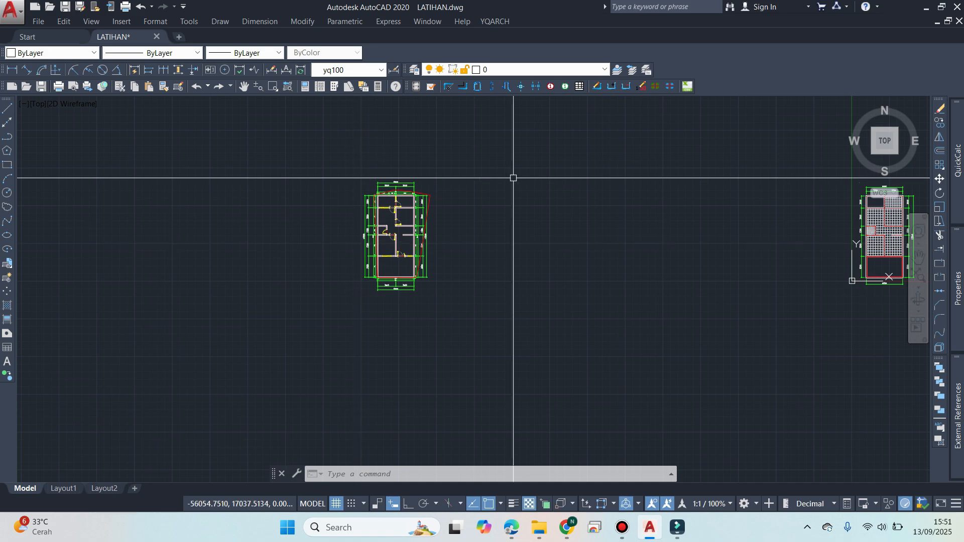
pyautogui.scroll(5, 469, 230)
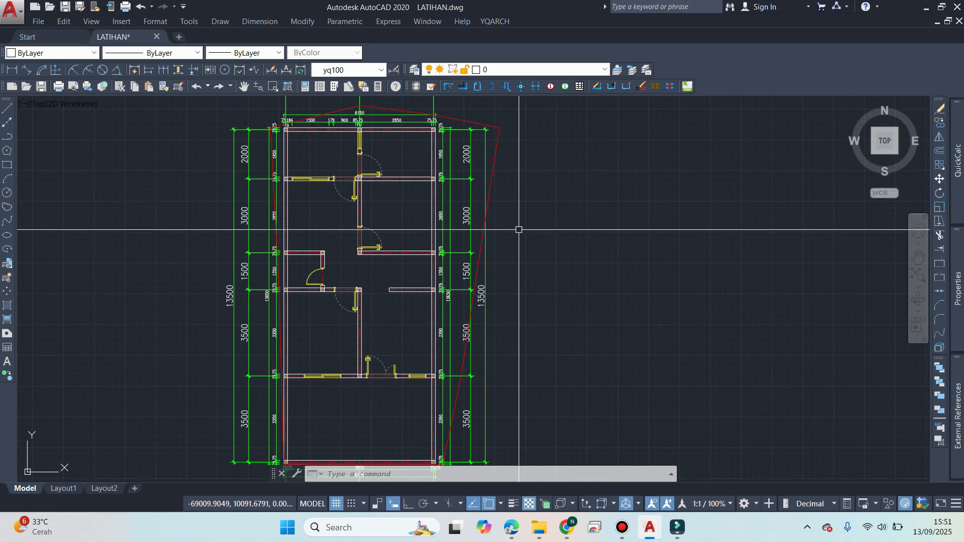
pyautogui.moveTo(451, 263); pyautogui.dragTo(474, 267, button='middle')
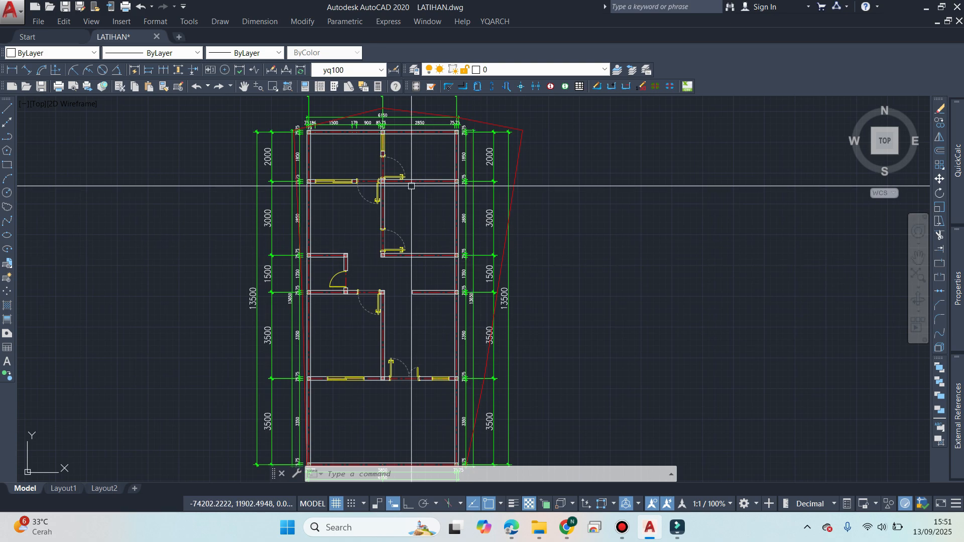
pyautogui.moveTo(436, 234); pyautogui.dragTo(454, 240, button='middle')
# Set the YQArch drawing main scale to 1:100 with the SD command.
pyautogui.write('SD')
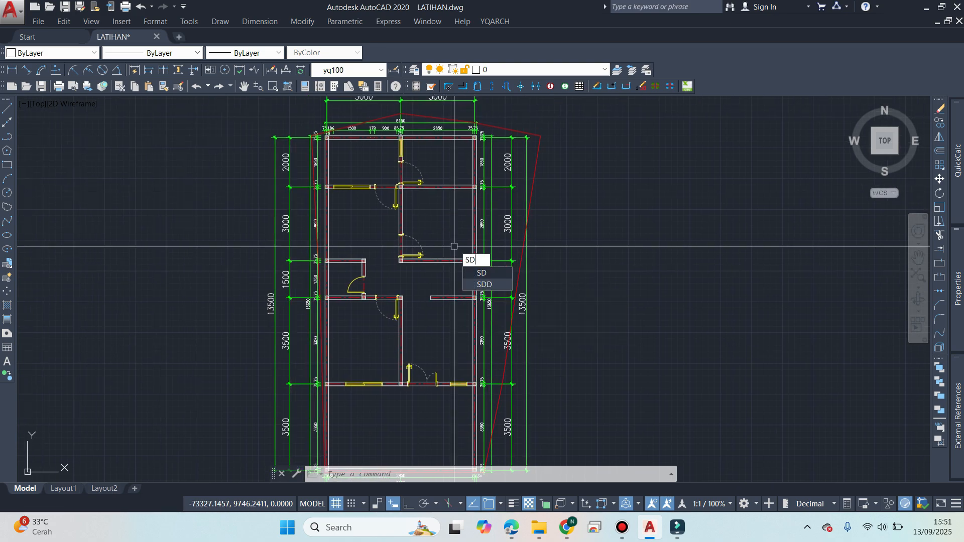
pyautogui.press('Return')
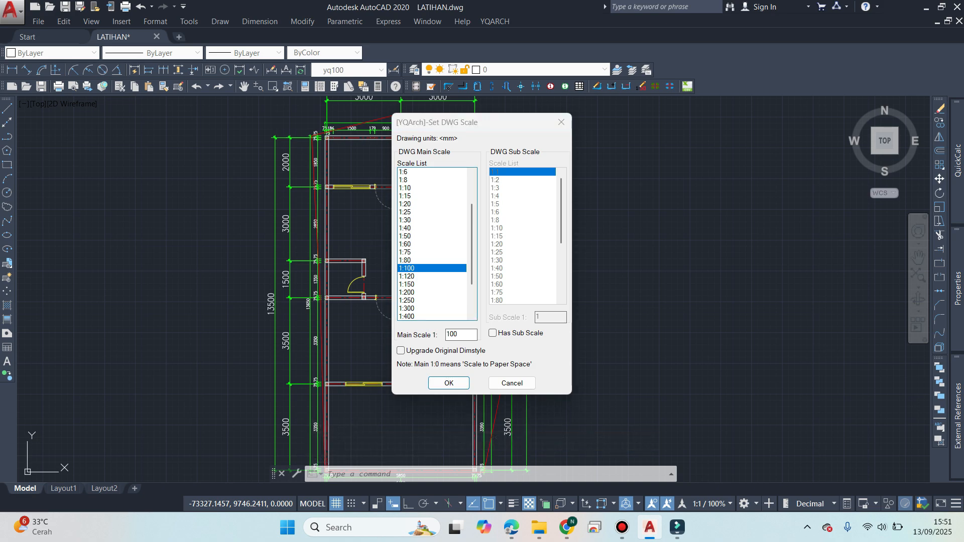
pyautogui.doubleClick(406, 268)
pyautogui.press('Return')
pyautogui.moveTo(477, 204); pyautogui.dragTo(486, 279, button='middle')
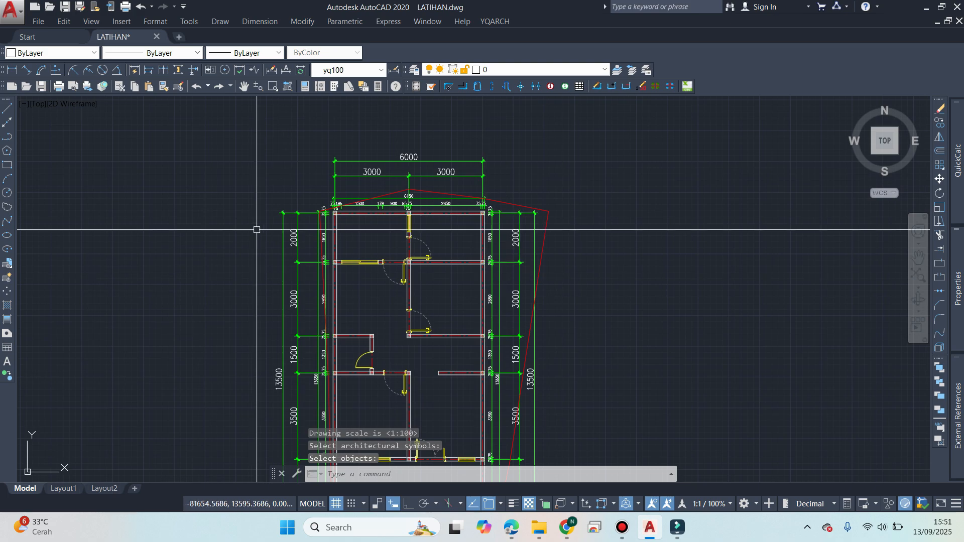
# Set the YQArch drawing units to mm with the YQUNITS command.
pyautogui.scroll(-2, 286, 274)
pyautogui.moveTo(319, 344); pyautogui.dragTo(379, 207, button='middle')
pyautogui.moveTo(432, 293); pyautogui.dragTo(425, 347, button='middle')
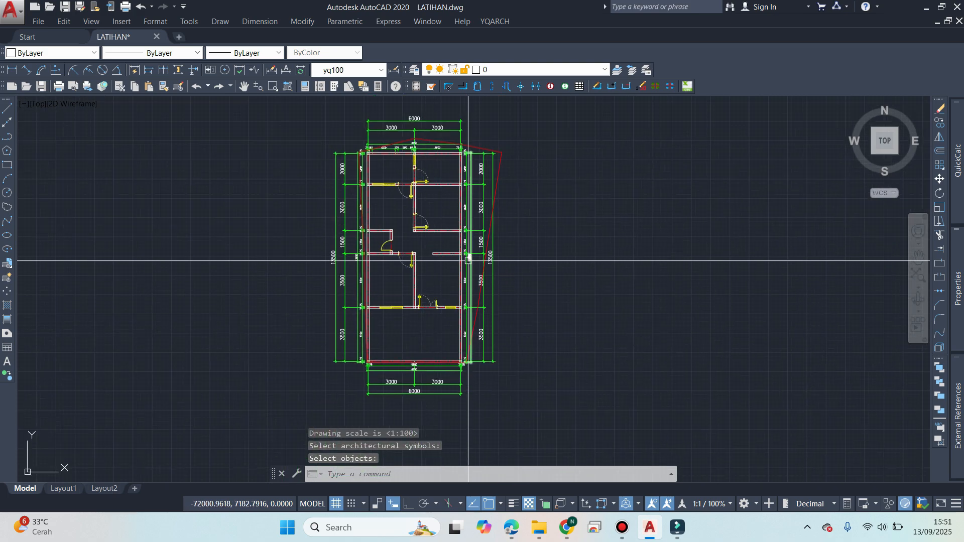
pyautogui.write('q')
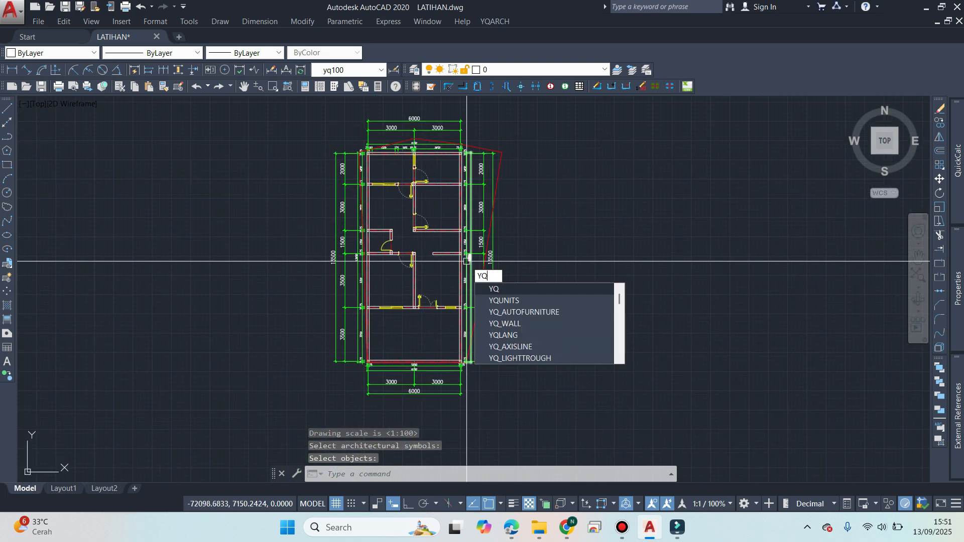
pyautogui.press('Up')
pyautogui.press('Return')
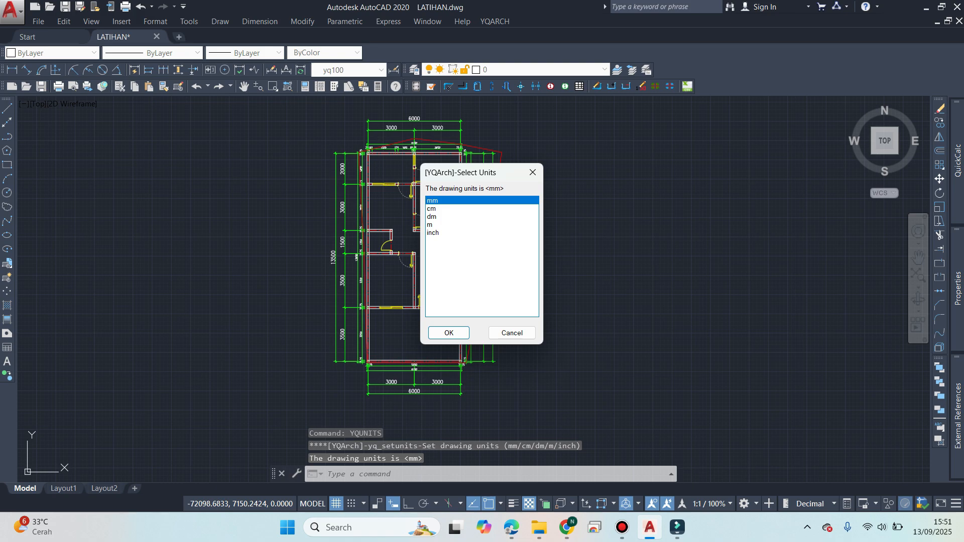
pyautogui.press('Return')
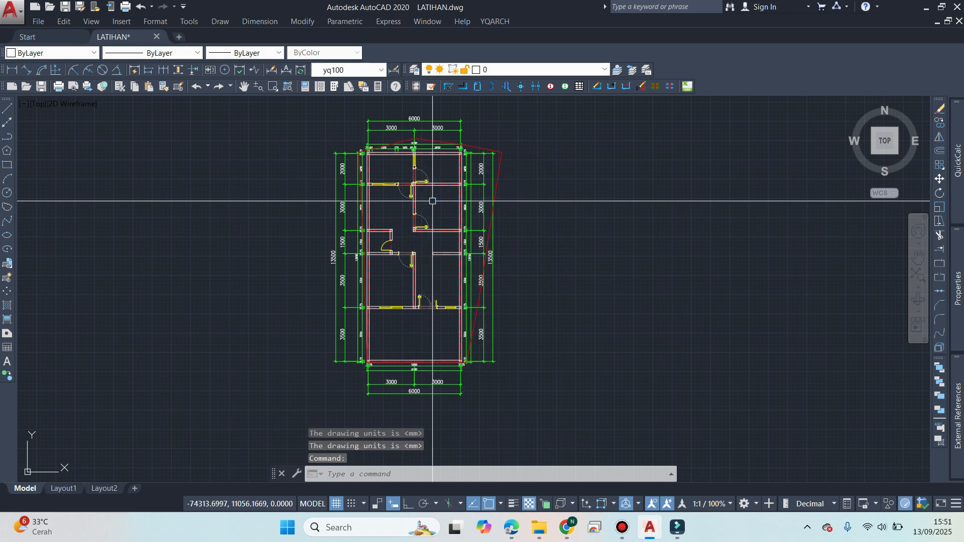
# Draw a small circle centred on the outer lower-left corner of the plan, where the red boundary lines meet.
pyautogui.moveTo(451, 241); pyautogui.dragTo(416, 202, button='middle')
pyautogui.moveTo(404, 183); pyautogui.dragTo(493, 186, button='middle')
pyautogui.scroll(2, 407, 215)
pyautogui.scroll(-1, 486, 187)
pyautogui.moveTo(442, 357); pyautogui.dragTo(490, 232, button='middle')
pyautogui.scroll(4, 396, 397)
pyautogui.scroll(6, 397, 402)
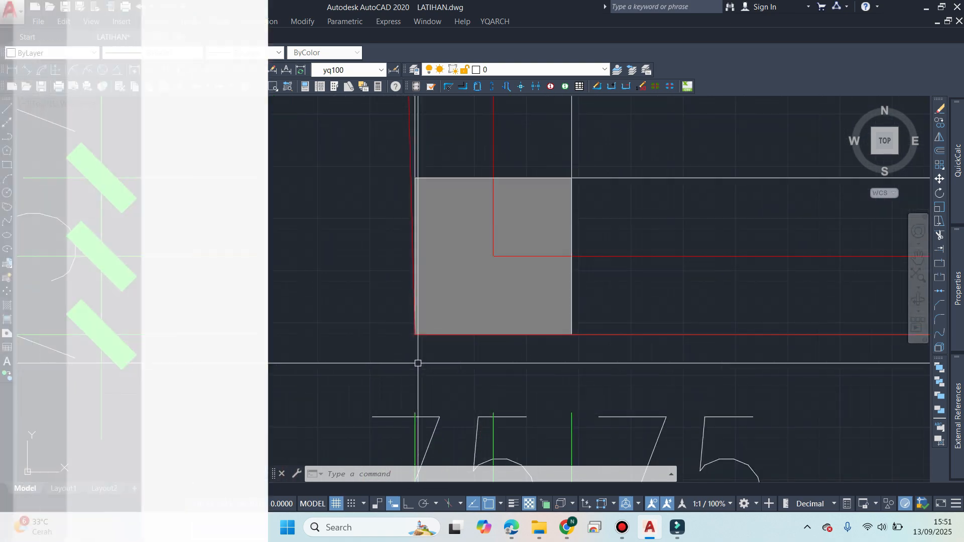
pyautogui.press('Return')
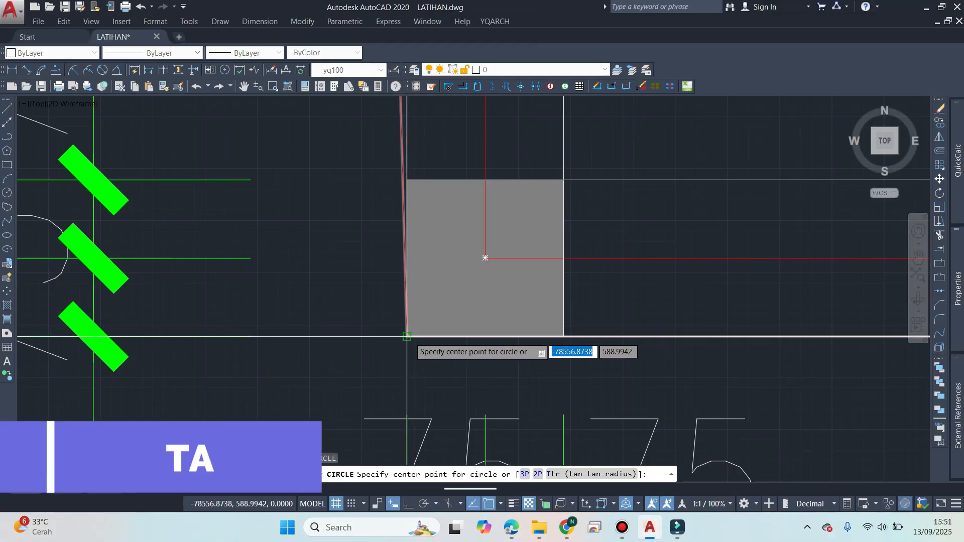
pyautogui.click(406, 330)
pyautogui.scroll(-4, 437, 265)
pyautogui.scroll(2, 469, 291)
pyautogui.click(448, 241)
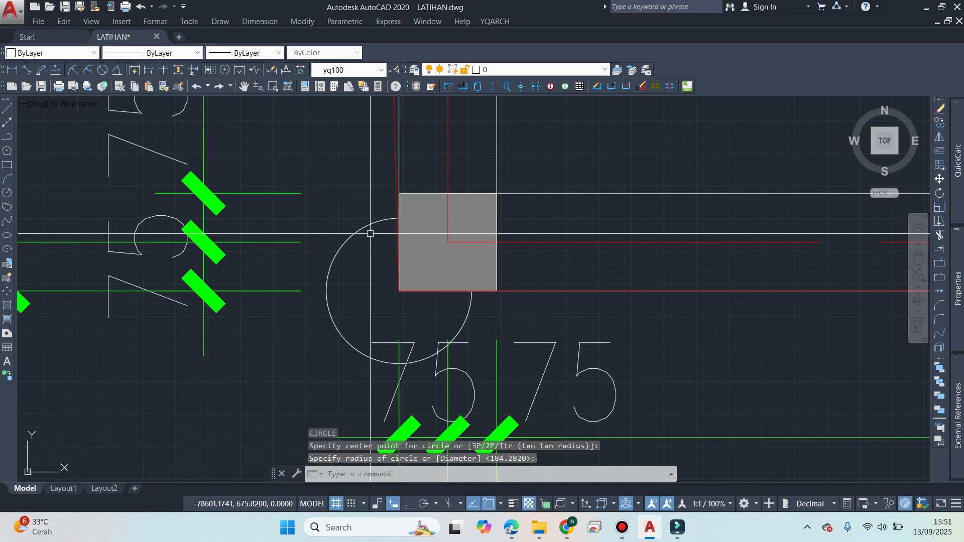
pyautogui.click(364, 226)
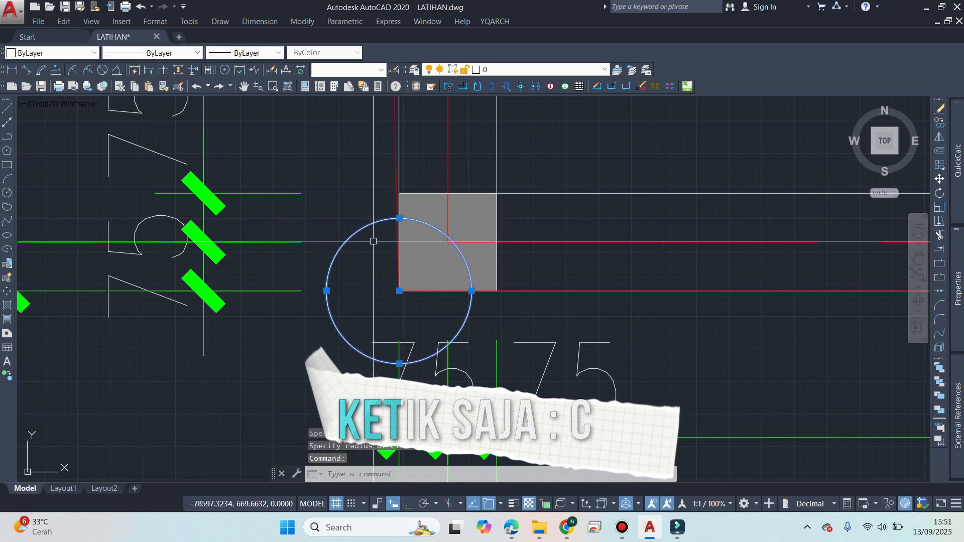
pyautogui.press('Escape')
pyautogui.moveTo(411, 304); pyautogui.dragTo(450, 295, button='middle')
pyautogui.write('c')
pyautogui.press('Return')
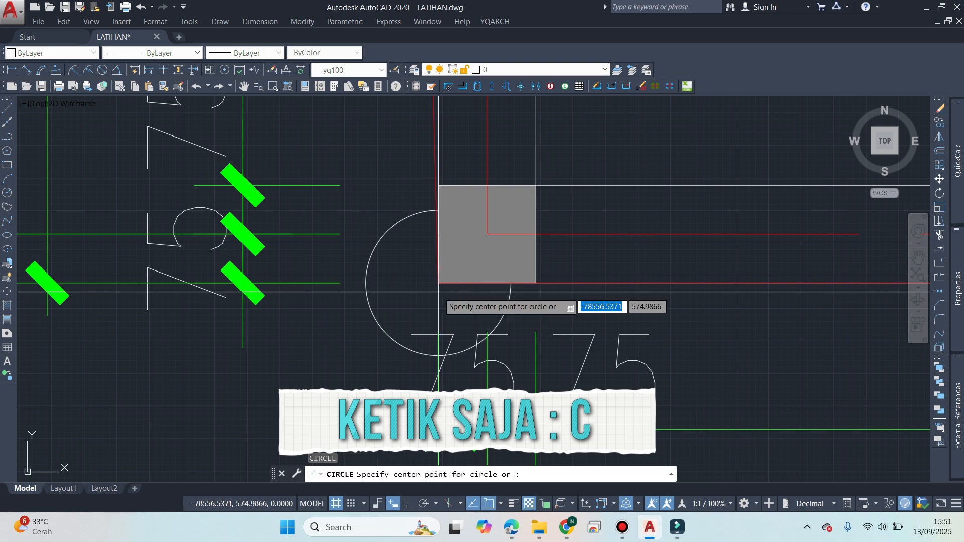
pyautogui.press('Escape')
pyautogui.press('Escape')
pyautogui.click(399, 221)
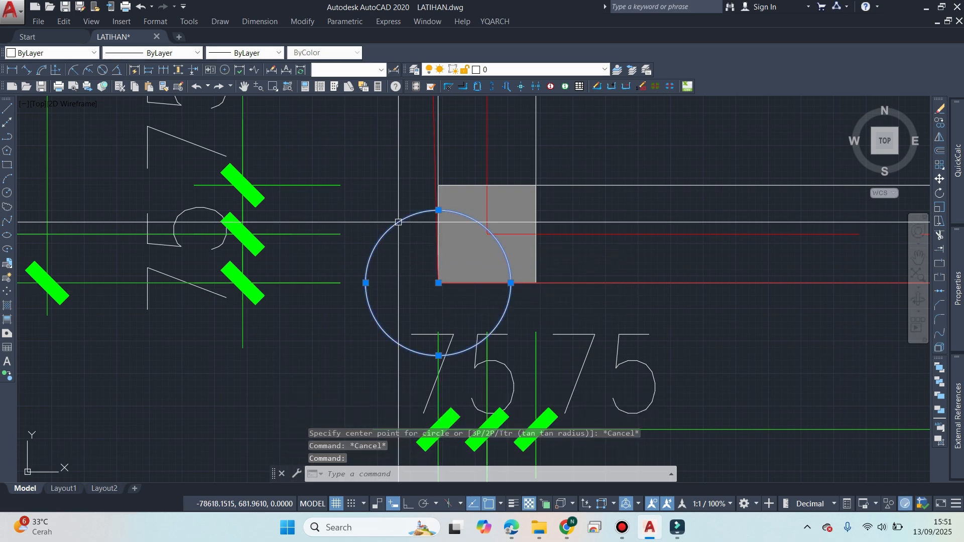
pyautogui.moveTo(465, 281); pyautogui.dragTo(461, 302, button='middle')
pyautogui.press('Escape')
# Copy the circle by its centre to the plan's outer lower-right corner and to the adjacent lower vertex of the right-hand red boundary.
pyautogui.scroll(-4, 422, 256)
pyautogui.scroll(4, 397, 287)
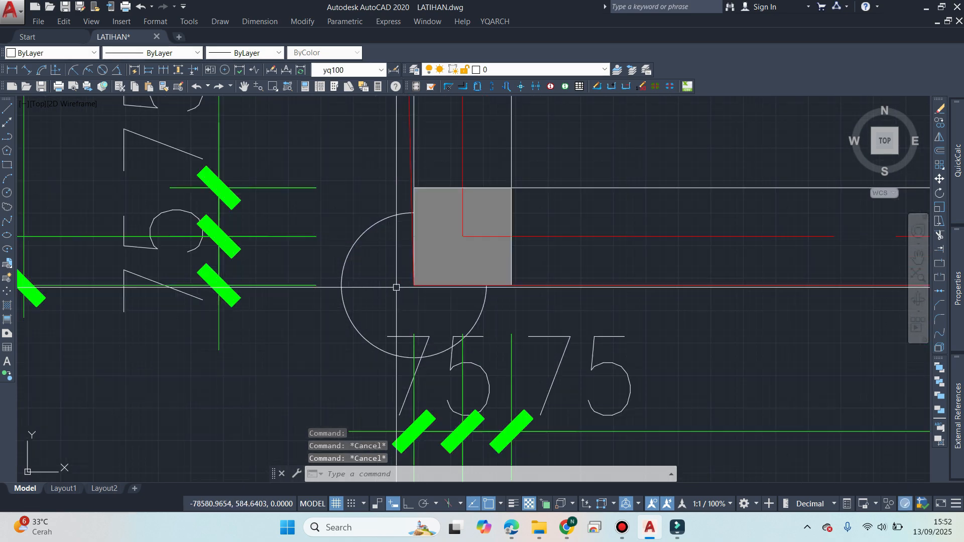
pyautogui.press('Return')
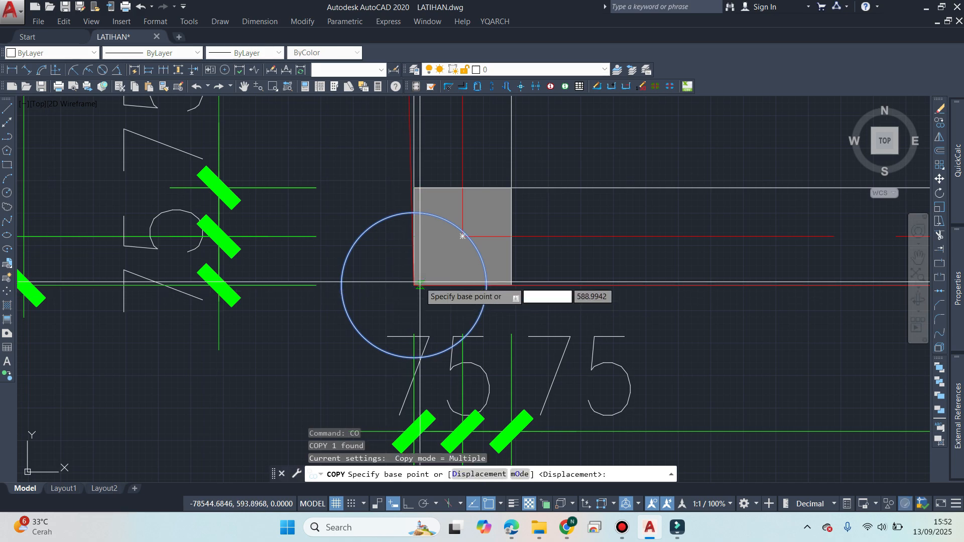
pyautogui.scroll(-5, 421, 278)
pyautogui.moveTo(473, 312); pyautogui.dragTo(181, 357, button='middle')
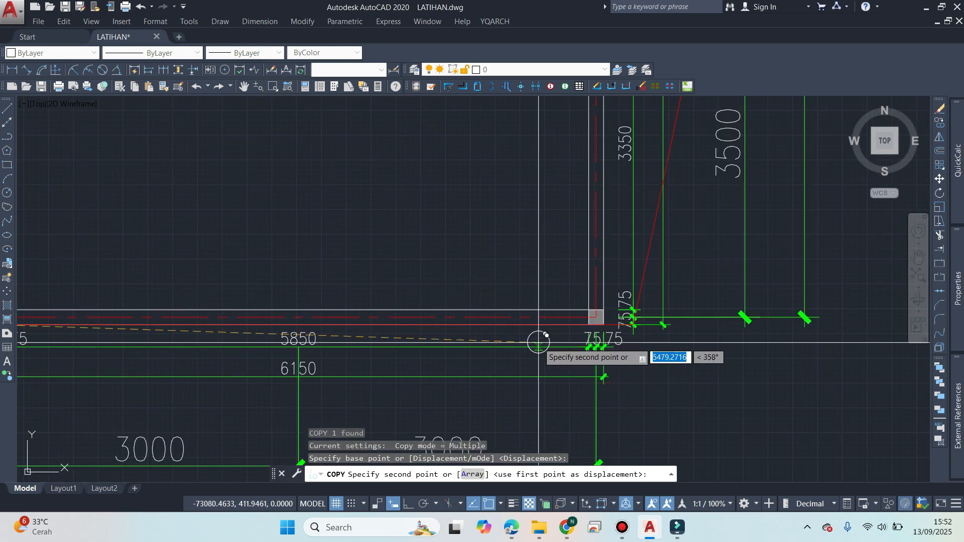
pyautogui.scroll(3, 607, 315)
pyautogui.click(606, 304)
pyautogui.scroll(-4, 571, 338)
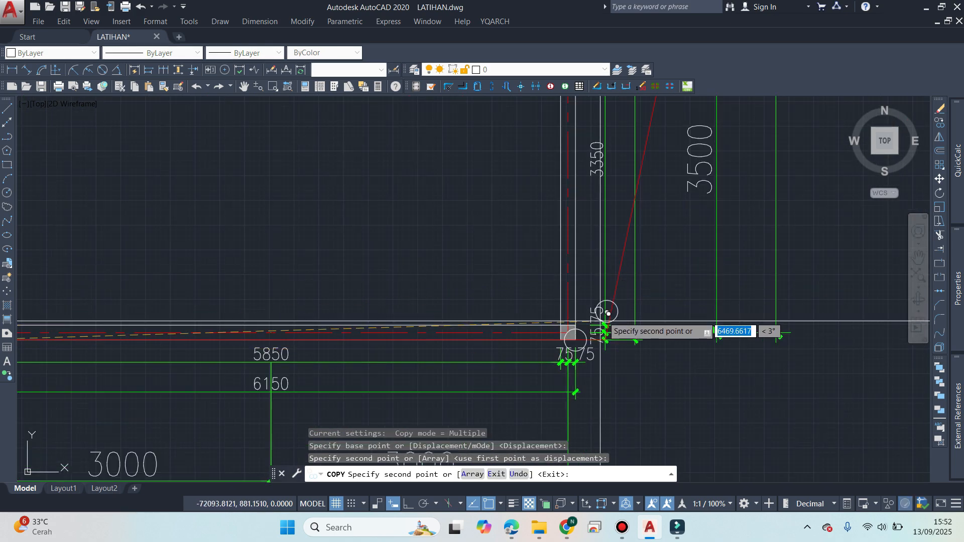
pyautogui.scroll(7, 615, 346)
pyautogui.click(634, 387)
pyautogui.scroll(-2, 568, 417)
pyautogui.scroll(-2, 630, 232)
# Copy the circle onto the right-hand red boundary, level with the wall that holds the double entrance door.
pyautogui.moveTo(630, 232); pyautogui.dragTo(624, 357, button='middle')
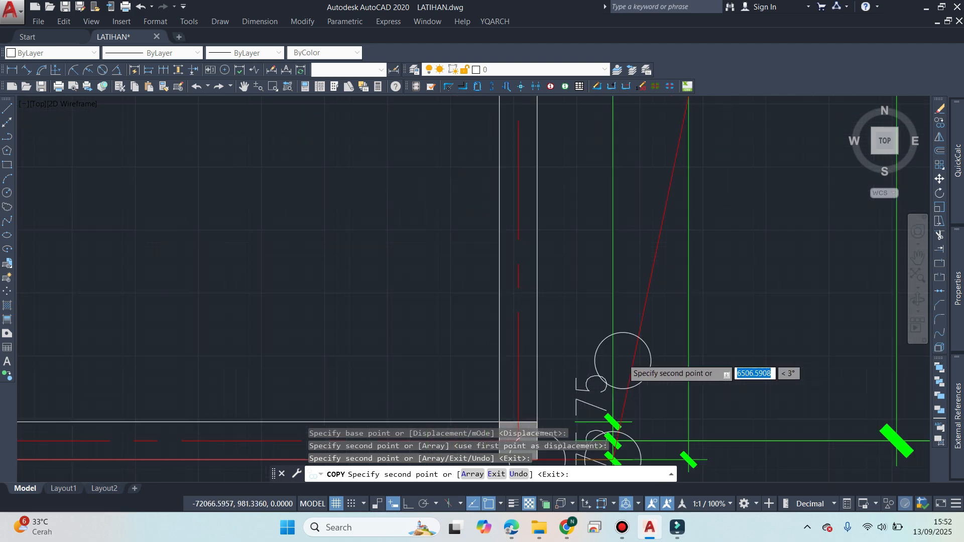
pyautogui.scroll(-2, 681, 151)
pyautogui.moveTo(680, 151); pyautogui.dragTo(626, 358, button='middle')
pyautogui.scroll(-2, 675, 163)
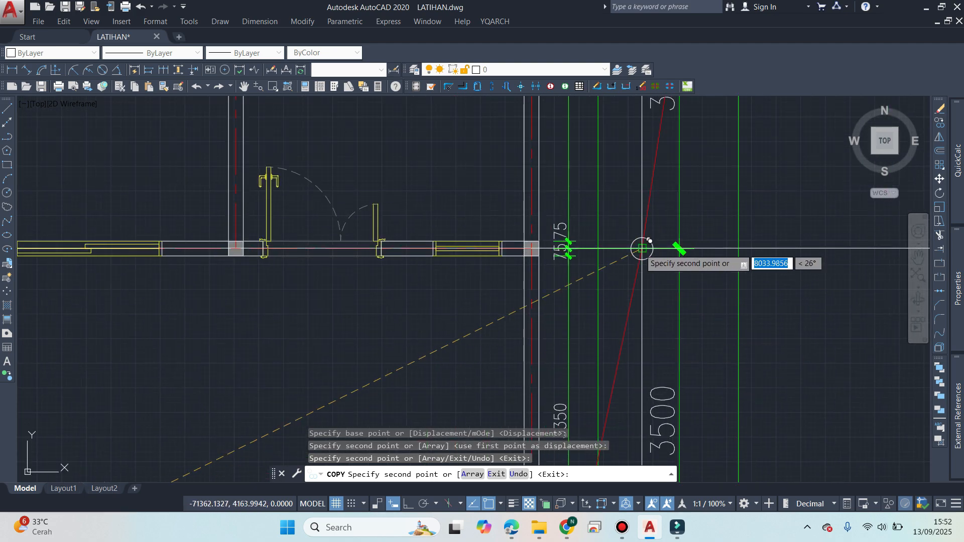
pyautogui.click(641, 247)
# Copy the circle to where the right boundary crosses the 13500 dimension line and to the boundary's upper-right corner.
pyautogui.scroll(-2, 582, 322)
pyautogui.scroll(-4, 581, 323)
pyautogui.moveTo(582, 323); pyautogui.dragTo(582, 399, button='middle')
pyautogui.scroll(4, 636, 309)
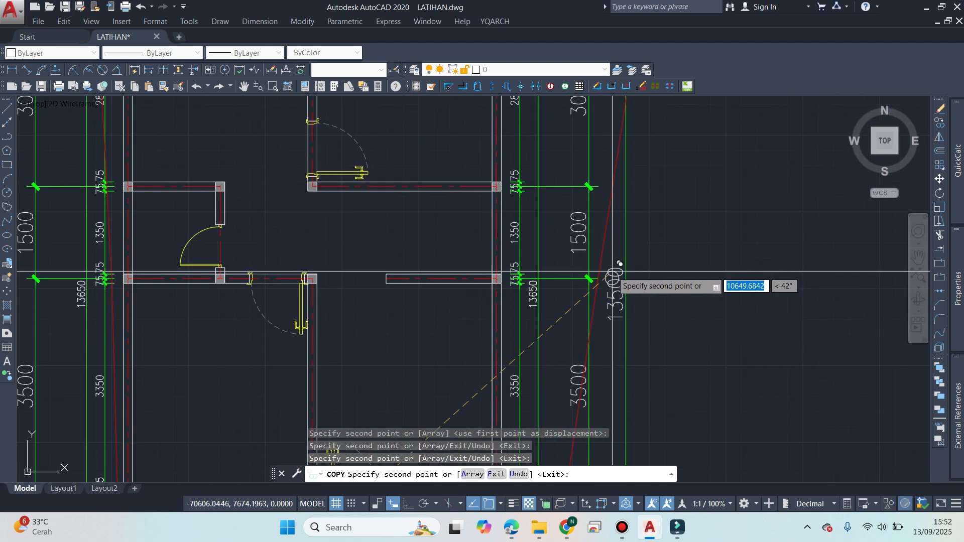
pyautogui.moveTo(626, 220); pyautogui.dragTo(626, 256, button='middle')
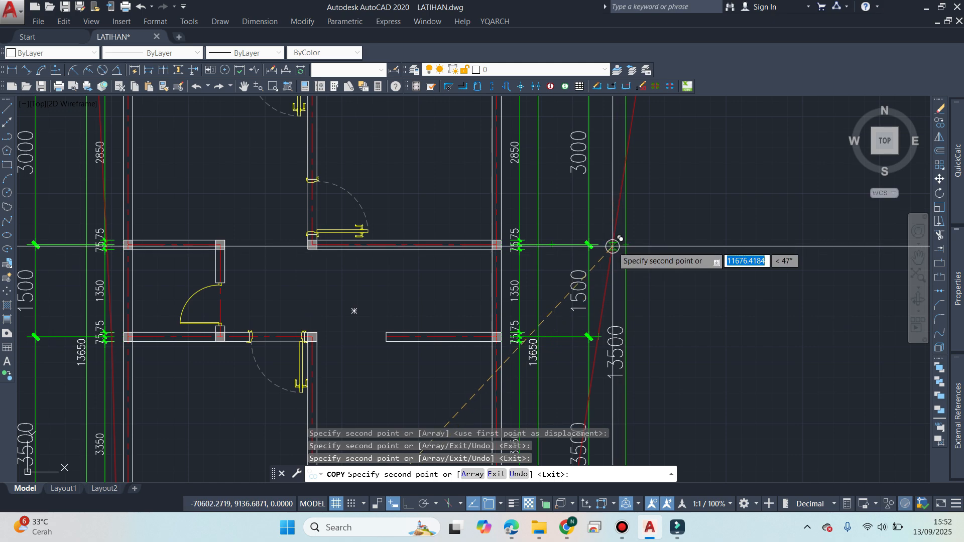
pyautogui.moveTo(609, 339); pyautogui.dragTo(632, 219, button='middle')
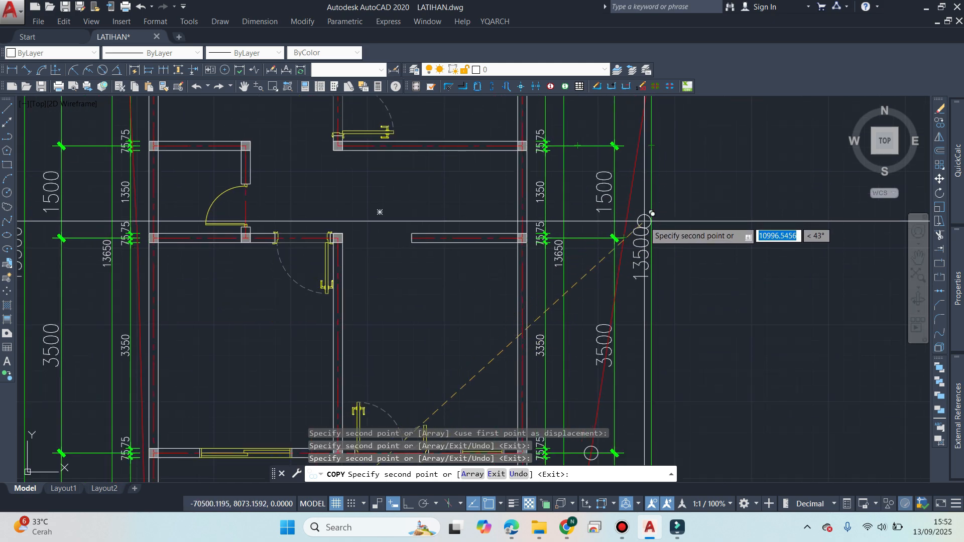
pyautogui.scroll(6, 653, 216)
pyautogui.scroll(-6, 648, 220)
pyautogui.moveTo(639, 323); pyautogui.dragTo(628, 340, button='middle')
pyautogui.moveTo(617, 213); pyautogui.dragTo(607, 357, button='middle')
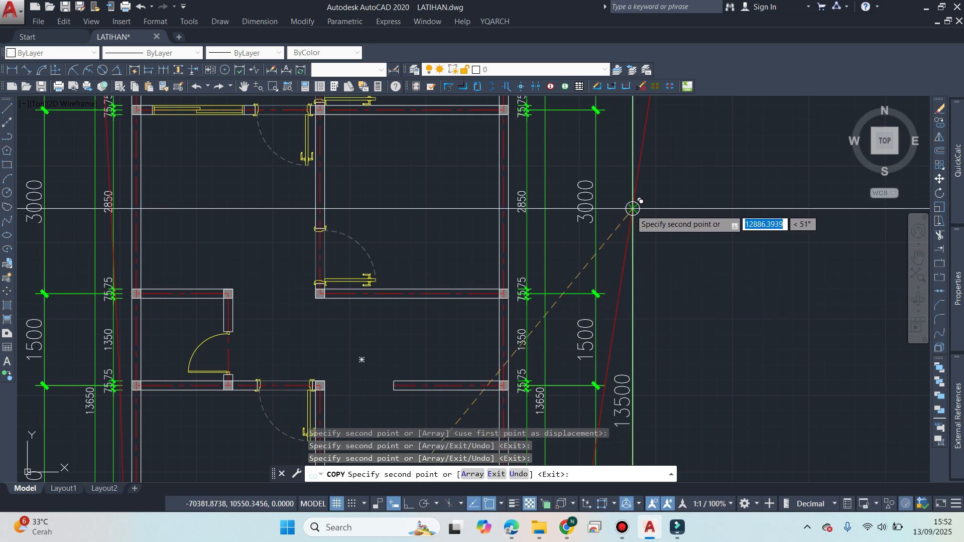
pyautogui.scroll(-6, 633, 209)
pyautogui.scroll(6, 645, 190)
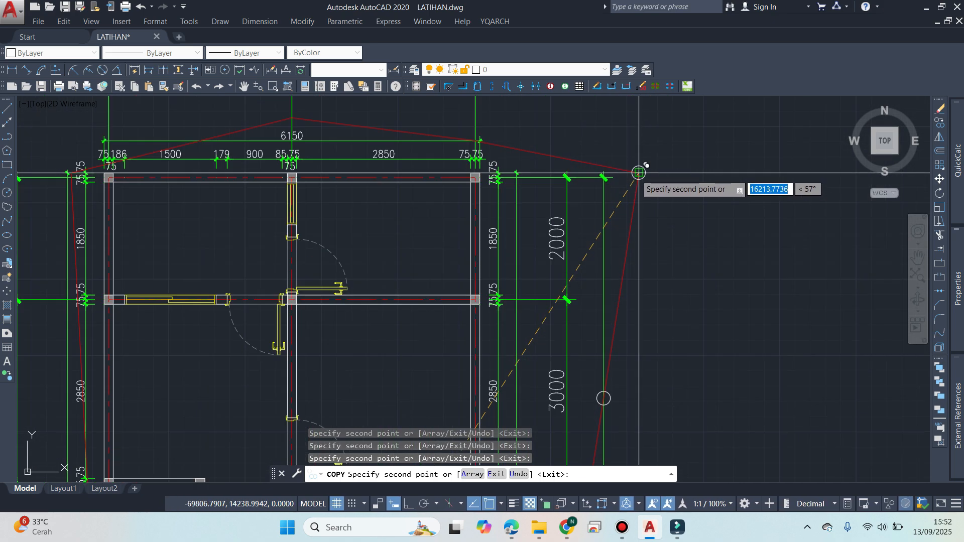
pyautogui.click(639, 174)
# Copy the circle to the upper boundary's vertex above the right wall, its apex over the middle wall and its upper-left corner.
pyautogui.moveTo(424, 137); pyautogui.dragTo(503, 236, button='middle')
pyautogui.scroll(8, 589, 274)
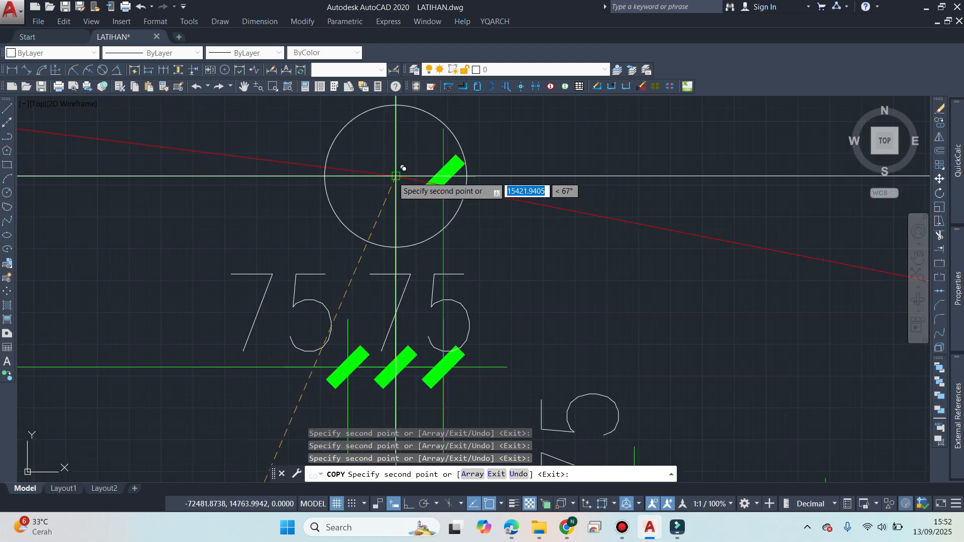
pyautogui.scroll(-8, 604, 278)
pyautogui.moveTo(272, 225); pyautogui.dragTo(512, 258, button='middle')
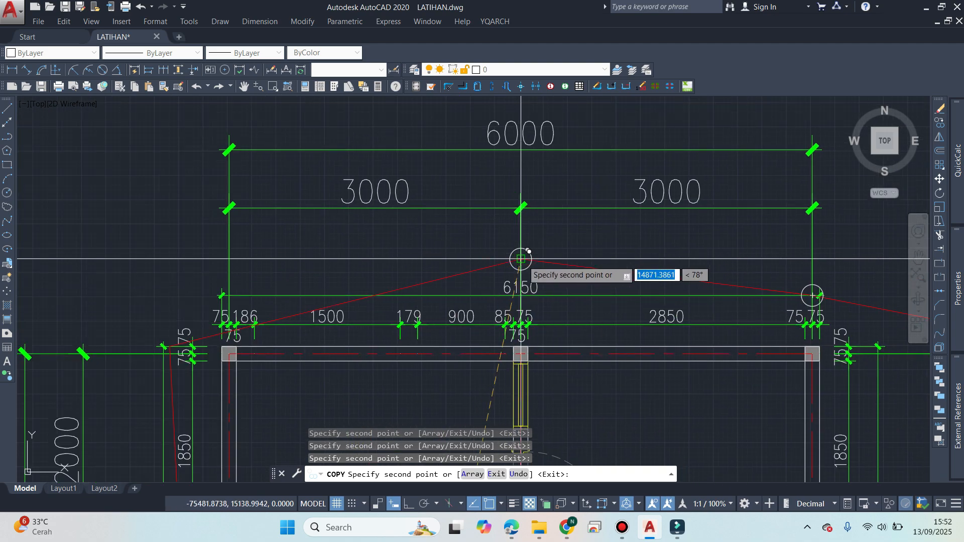
pyautogui.moveTo(252, 342); pyautogui.dragTo(493, 210, button='middle')
pyautogui.scroll(3, 329, 298)
pyautogui.click(312, 290)
# Copy the circle onto the left red boundary, level with the sliding-window cross wall and the wall at the upper 3500 dimension, and finish copying.
pyautogui.scroll(-5, 321, 290)
pyautogui.scroll(10, 446, 203)
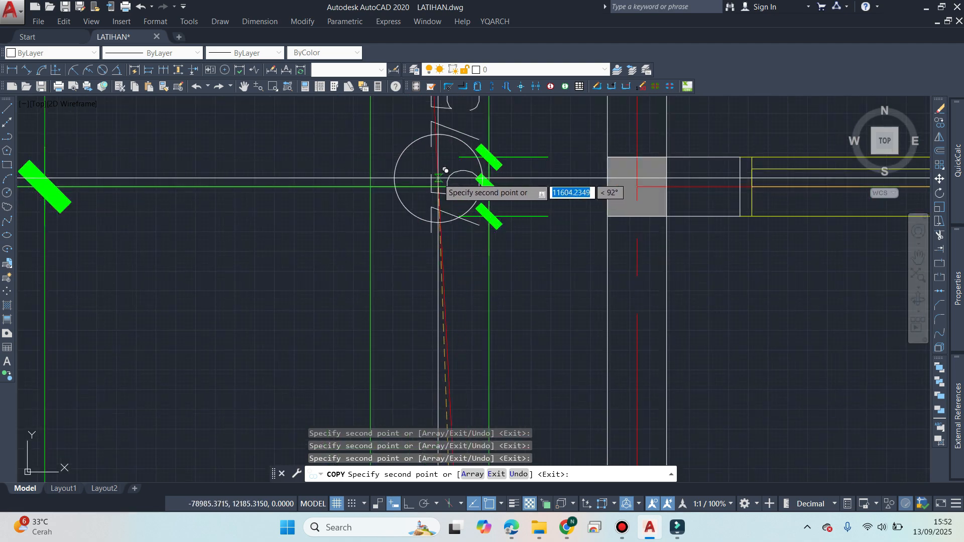
pyautogui.scroll(-8, 534, 308)
pyautogui.scroll(8, 529, 206)
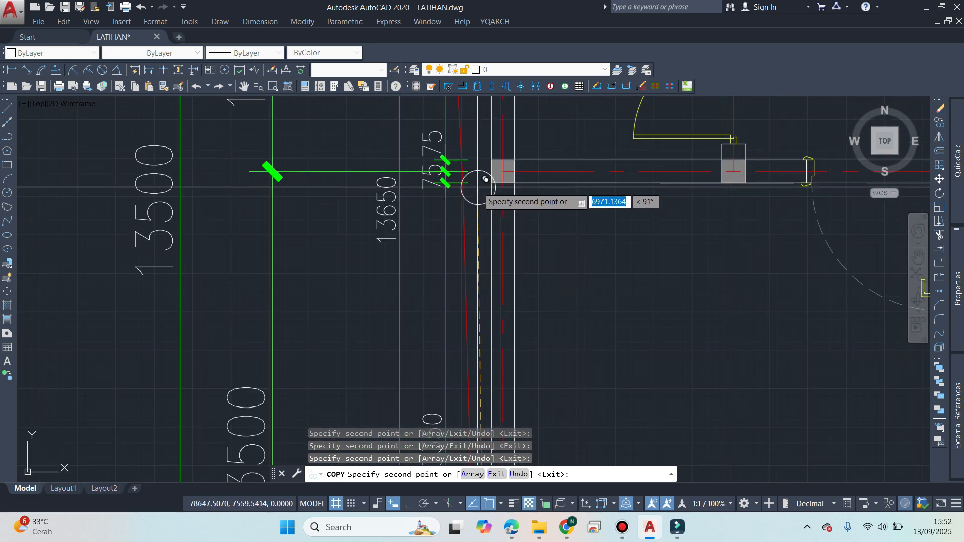
pyautogui.moveTo(474, 189); pyautogui.dragTo(480, 353, button='middle')
pyautogui.scroll(-8, 577, 338)
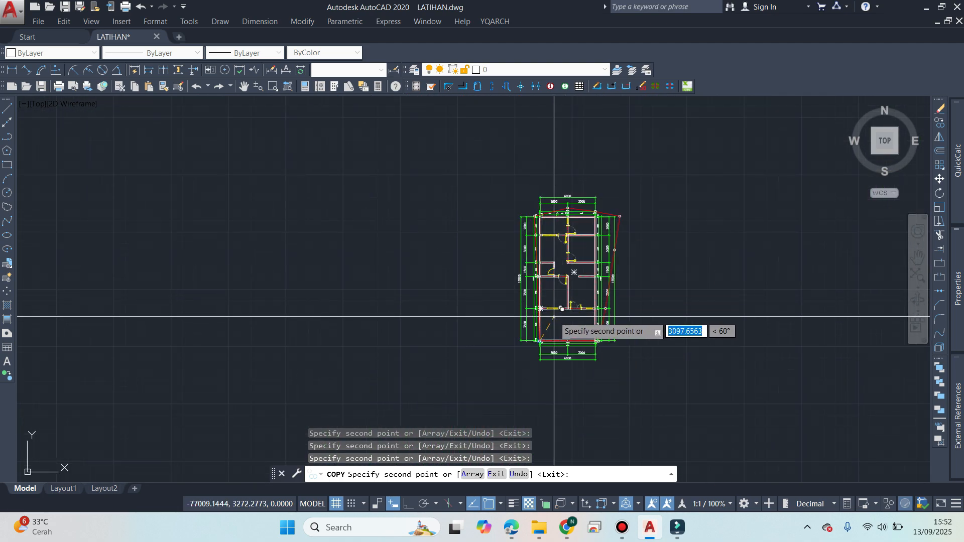
pyautogui.scroll(8, 555, 327)
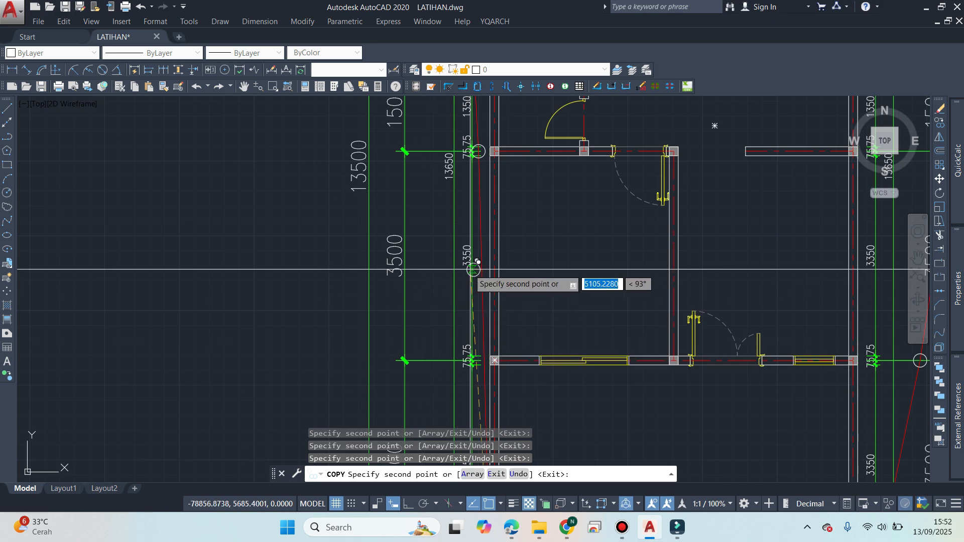
pyautogui.scroll(-2, 503, 355)
pyautogui.moveTo(503, 355); pyautogui.dragTo(473, 213, button='middle')
pyautogui.moveTo(492, 334); pyautogui.dragTo(439, 416, button='middle')
pyautogui.moveTo(782, 268); pyautogui.dragTo(469, 285, button='middle')
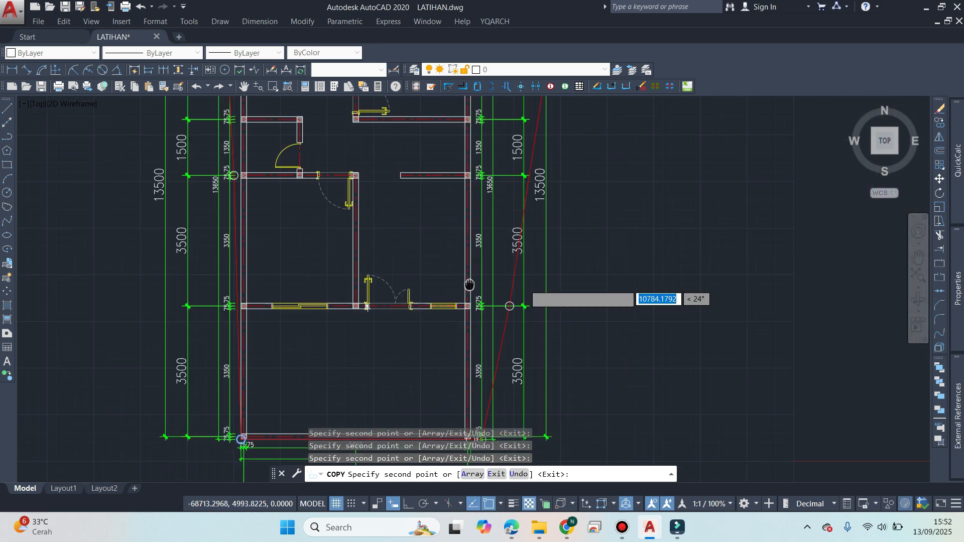
pyautogui.scroll(-8, 477, 229)
pyautogui.scroll(4, 459, 181)
pyautogui.press('space')
pyautogui.scroll(2, 419, 284)
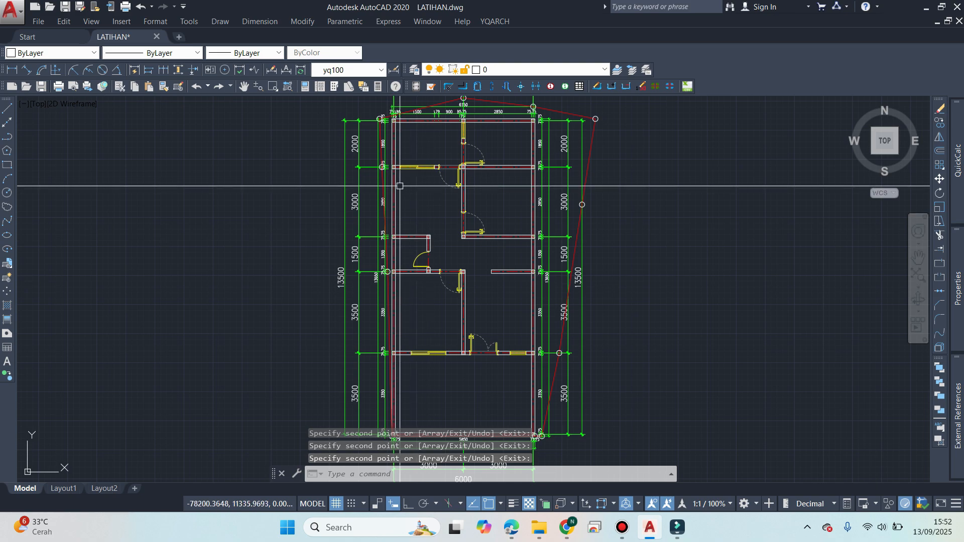
# Inspect the copied circles around the whole red boundary for correct placement on its points.
pyautogui.moveTo(430, 313); pyautogui.dragTo(469, 226, button='middle')
pyautogui.scroll(4, 440, 261)
pyautogui.click(412, 288)
pyautogui.scroll(-2, 415, 289)
pyautogui.moveTo(615, 417); pyautogui.dragTo(520, 341, button='middle')
pyautogui.scroll(-4, 520, 342)
pyautogui.moveTo(540, 294); pyautogui.dragTo(539, 309, button='middle')
pyautogui.press('Escape')
pyautogui.scroll(4, 486, 146)
pyautogui.moveTo(415, 268); pyautogui.dragTo(447, 267, button='middle')
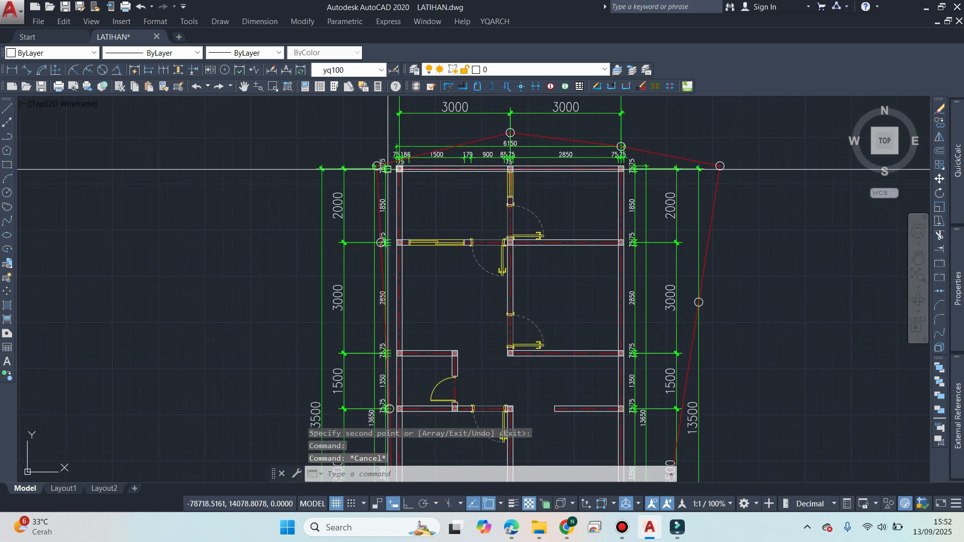
pyautogui.scroll(6, 402, 145)
pyautogui.scroll(-4, 410, 124)
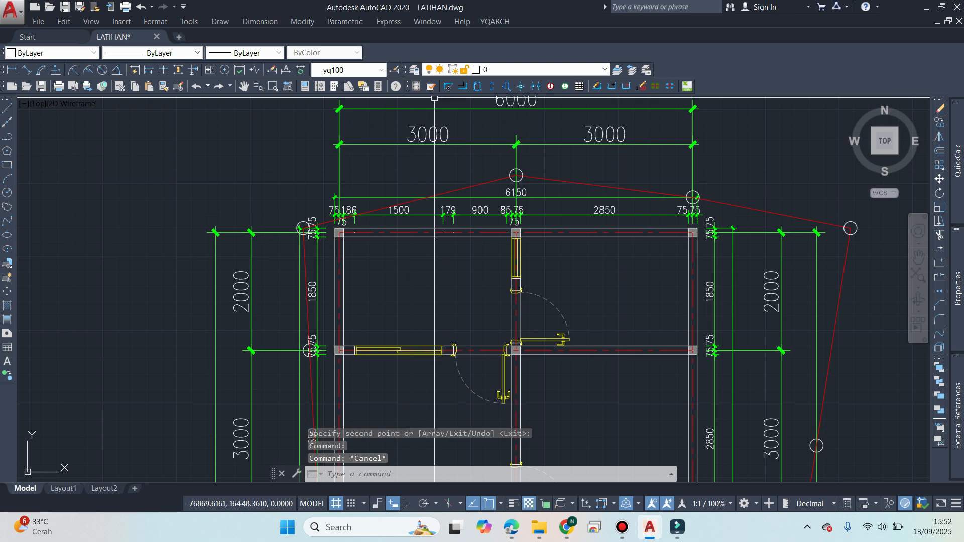
pyautogui.scroll(6, 279, 226)
pyautogui.scroll(-6, 394, 215)
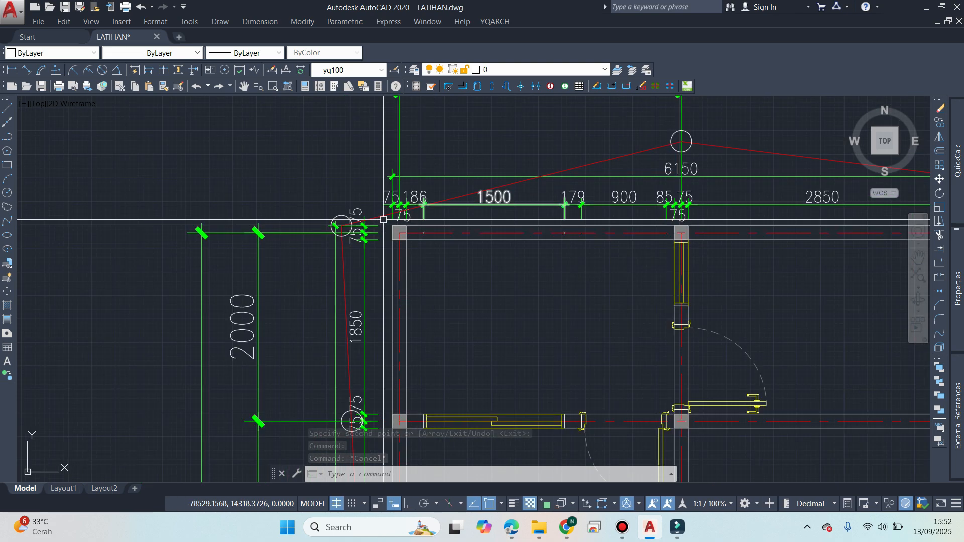
pyautogui.scroll(-7, 642, 219)
pyautogui.scroll(4, 620, 258)
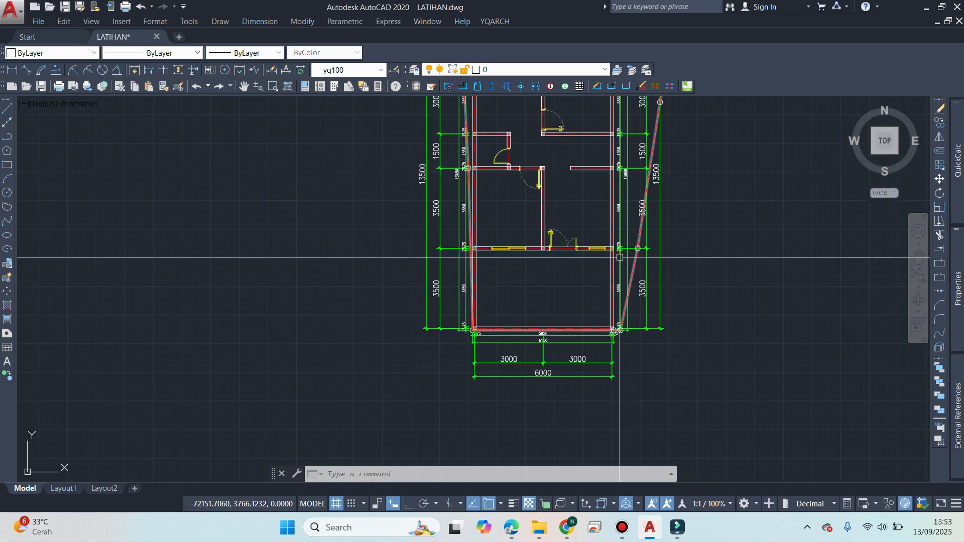
pyautogui.scroll(-2, 606, 377)
pyautogui.scroll(8, 628, 226)
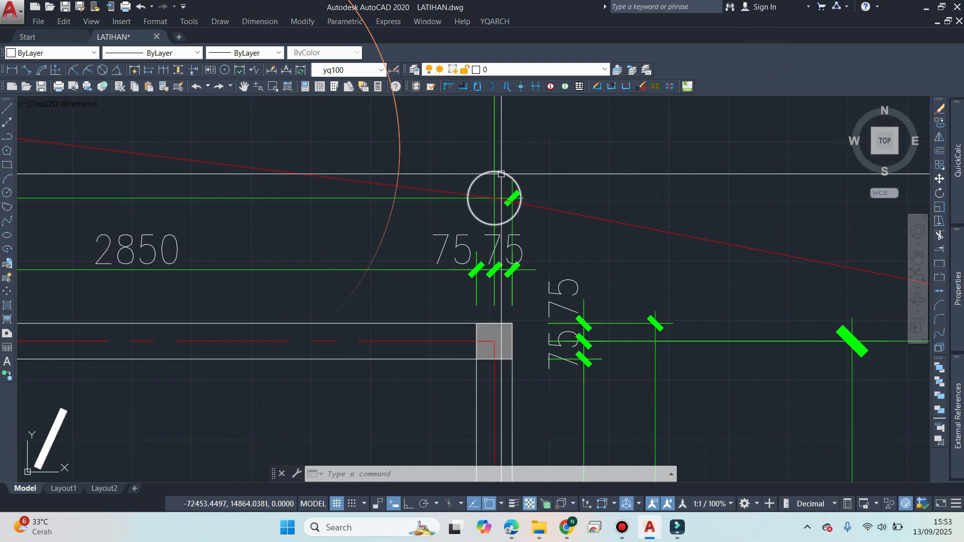
# Label the boundary's upper-left corner with a YQArch Geodesic Coordinates symbol, placed outside the plan above and beside that corner.
pyautogui.click(495, 22)
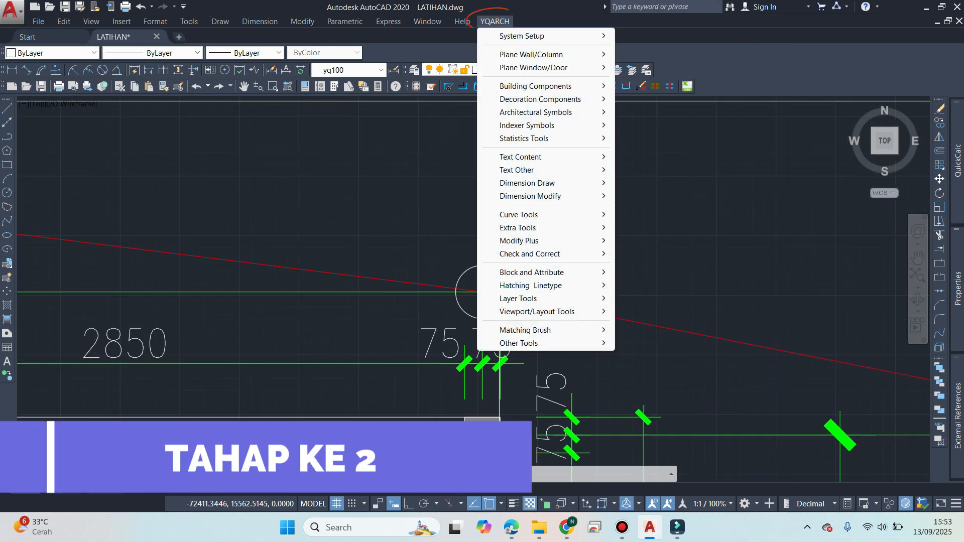
pyautogui.moveTo(536, 112)
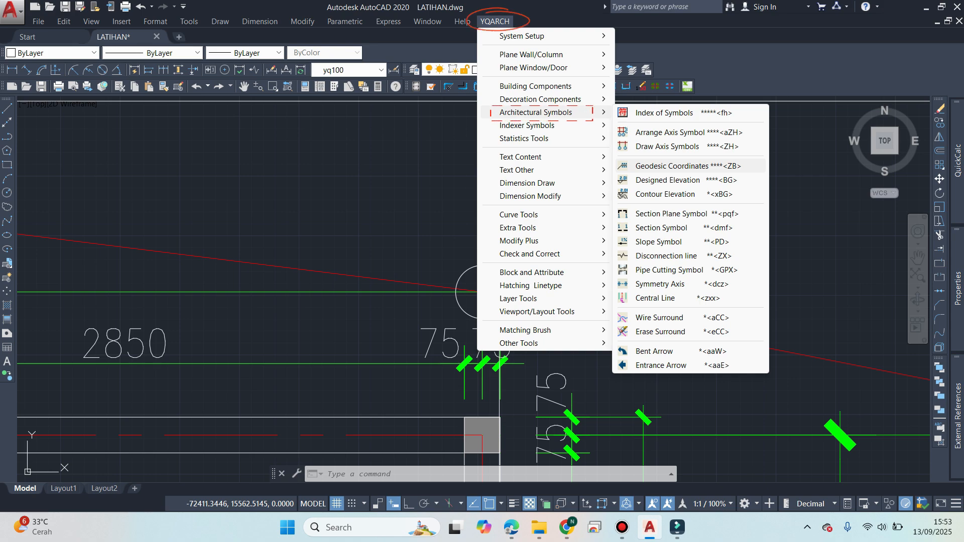
pyautogui.press('Escape')
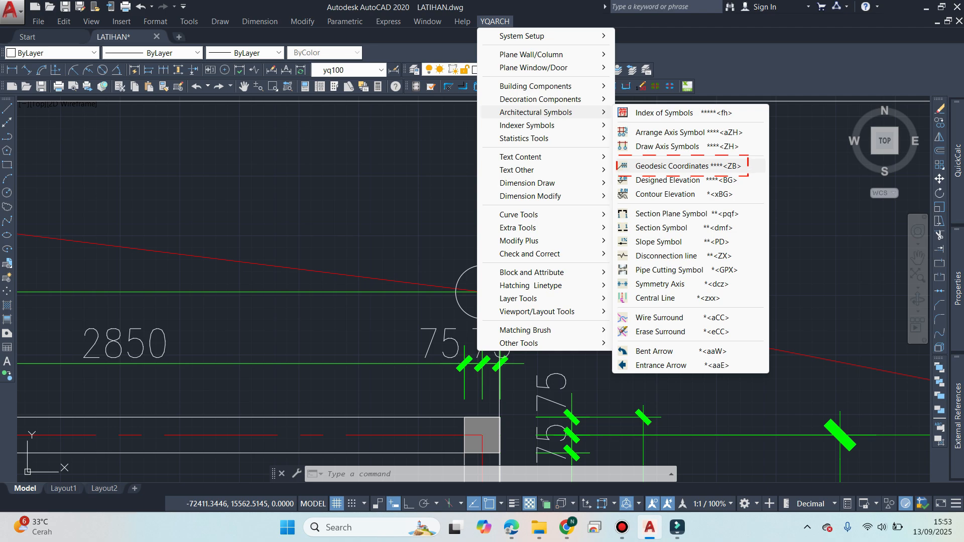
pyautogui.click(668, 166)
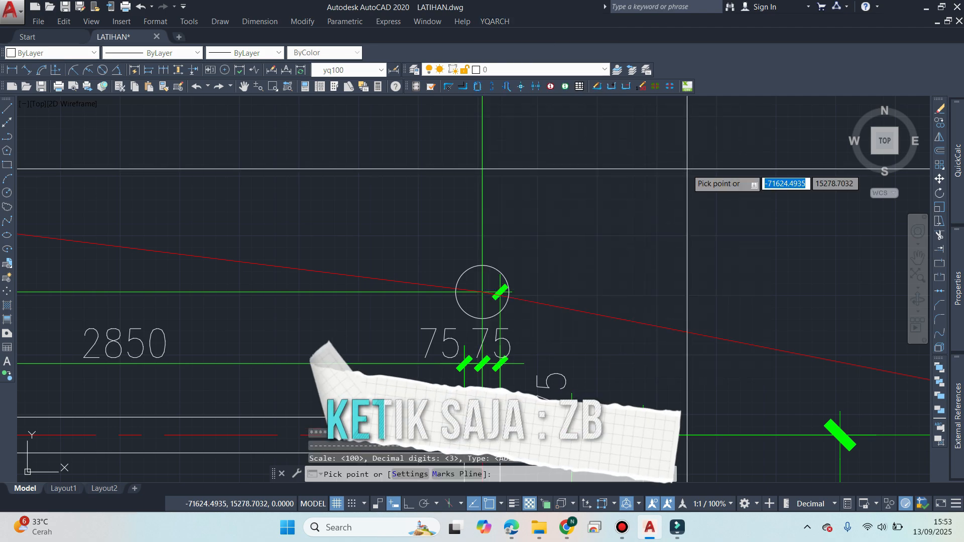
pyautogui.scroll(-5, 611, 225)
pyautogui.scroll(6, 462, 231)
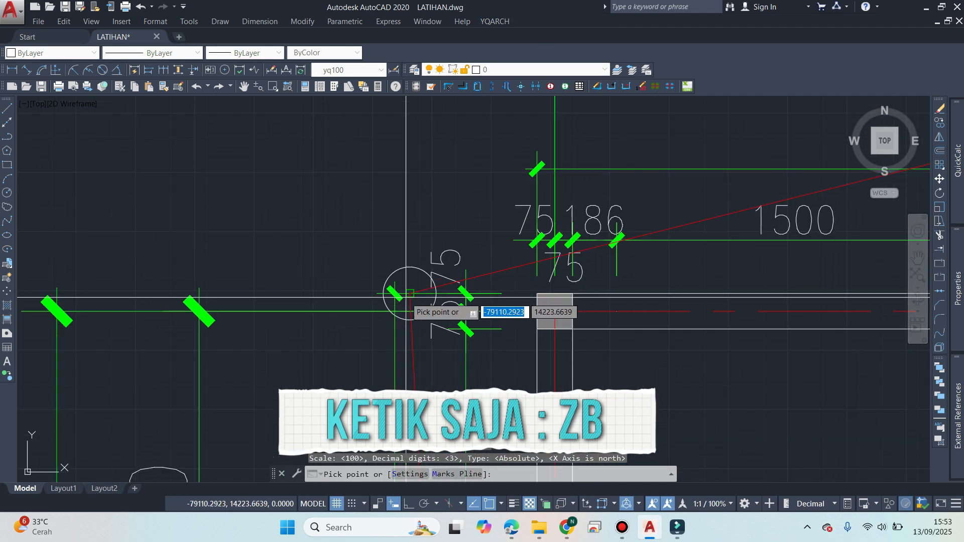
pyautogui.click(392, 290)
pyautogui.scroll(-2, 346, 181)
pyautogui.moveTo(345, 180); pyautogui.dragTo(461, 313, button='middle')
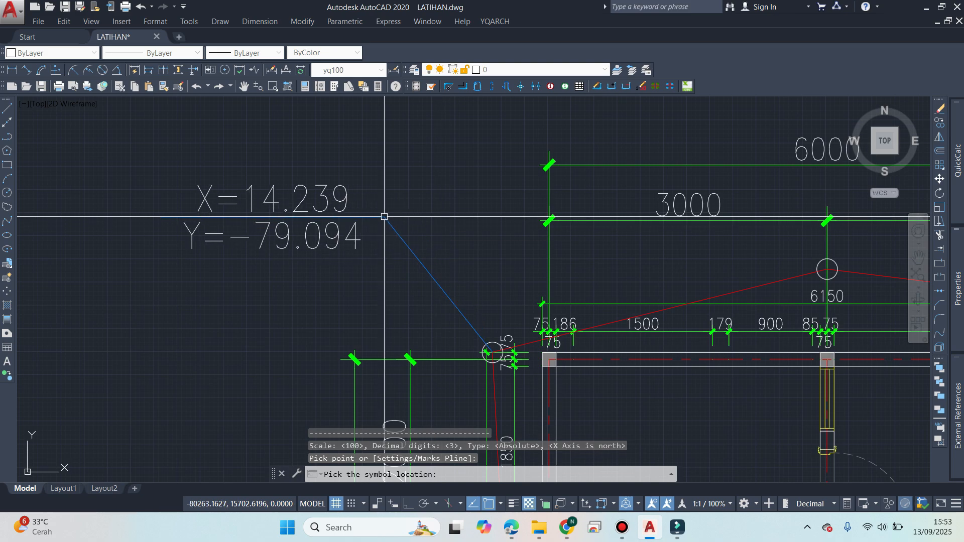
pyautogui.click(381, 211)
# Add a geodesic coordinate label to the boundary's apex over the middle wall, placed above the 6000 dimension.
pyautogui.scroll(-6, 227, 194)
pyautogui.scroll(6, 362, 217)
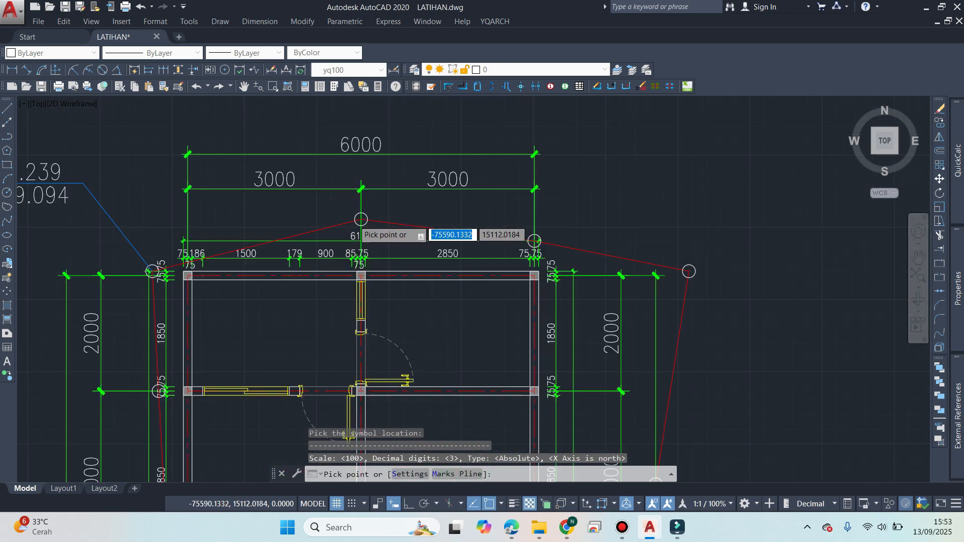
pyautogui.click(365, 218)
pyautogui.moveTo(415, 185); pyautogui.dragTo(374, 321, button='middle')
pyautogui.click(415, 167)
# Add a geodesic coordinate label to the upper boundary's vertex above the plan's right wall.
pyautogui.scroll(-5, 437, 168)
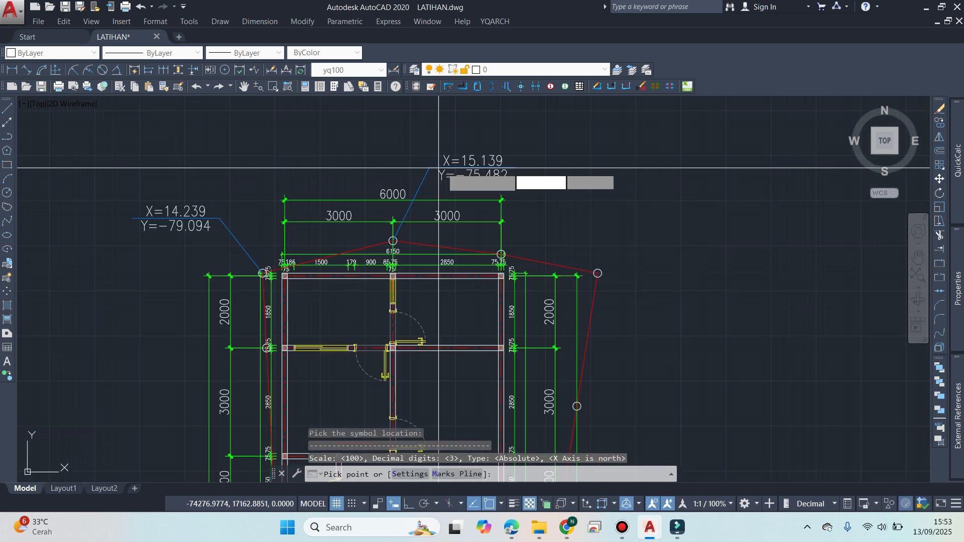
pyautogui.scroll(5, 503, 245)
pyautogui.click(498, 268)
pyautogui.moveTo(524, 217); pyautogui.dragTo(540, 185, button='middle')
pyautogui.scroll(-4, 526, 212)
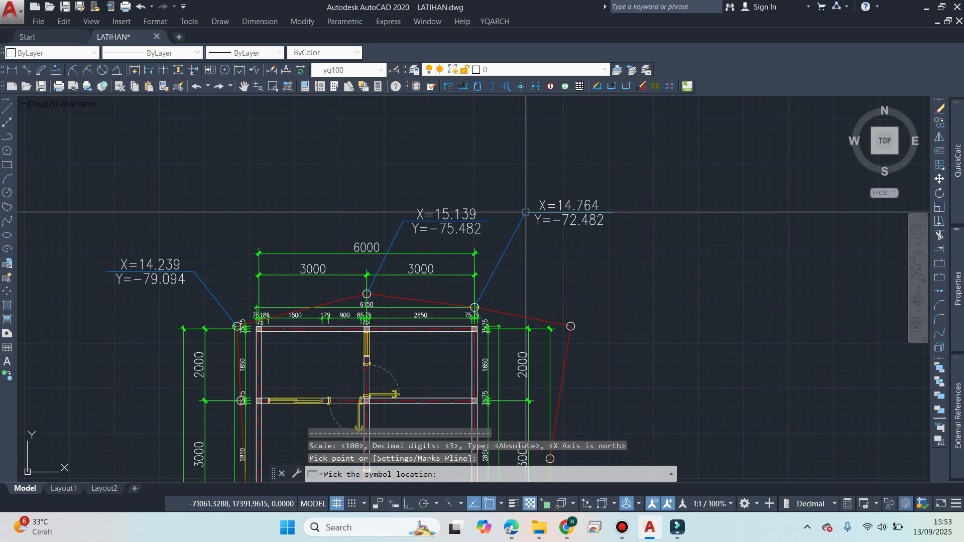
pyautogui.click(528, 237)
# Add a geodesic coordinate label to the boundary's upper-right corner, placed up and outward from its circle.
pyautogui.moveTo(577, 319); pyautogui.dragTo(512, 241, button='middle')
pyautogui.scroll(4, 512, 241)
pyautogui.click(498, 261)
pyautogui.scroll(-8, 549, 180)
pyautogui.click(550, 180)
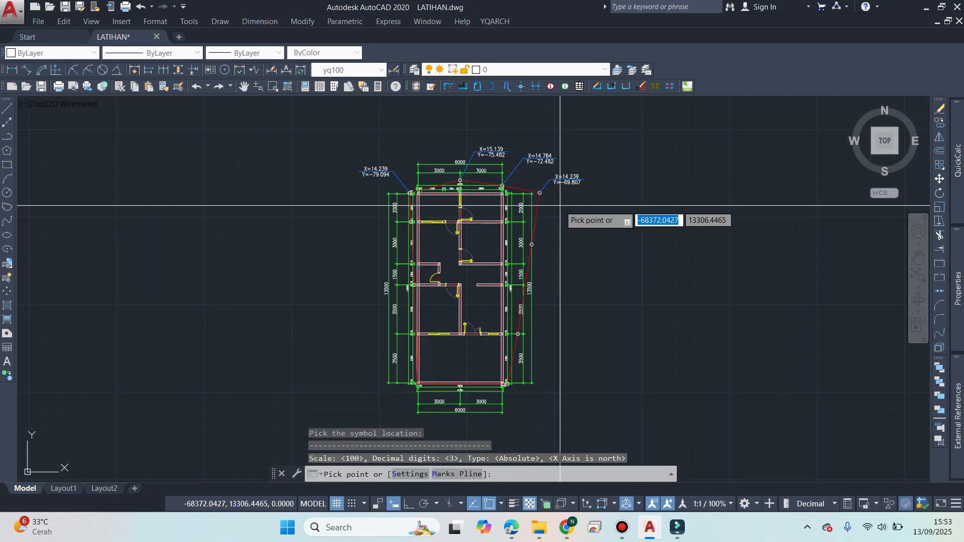
# Add a geodesic coordinate label to the circle where the right boundary crosses the 13500 dimension line.
pyautogui.scroll(8, 523, 246)
pyautogui.click(551, 190)
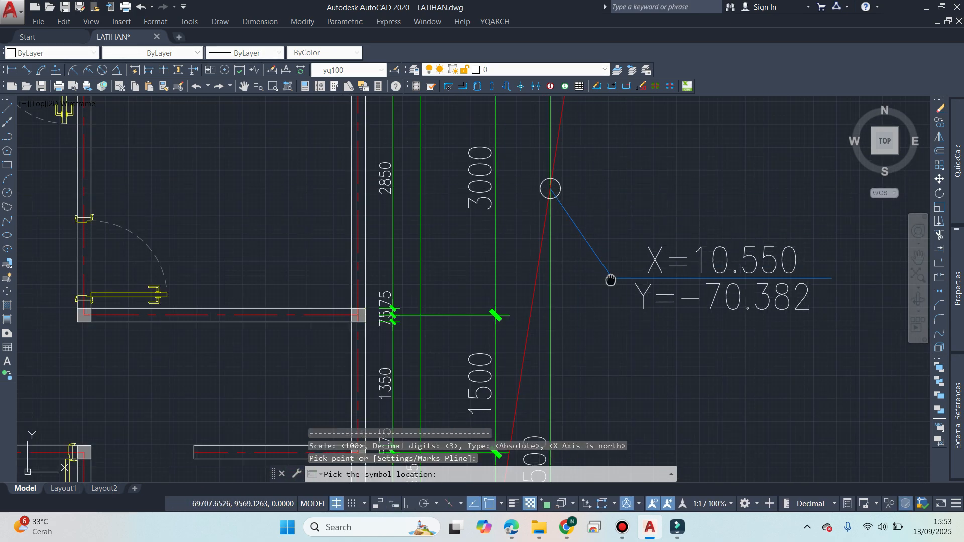
pyautogui.moveTo(610, 280); pyautogui.dragTo(558, 250, button='middle')
pyautogui.scroll(-2, 558, 250)
pyautogui.click(547, 289)
# Add a geodesic coordinate label to the right boundary's circle level with the double entrance door wall.
pyautogui.scroll(-2, 489, 392)
pyautogui.moveTo(489, 391); pyautogui.dragTo(444, 192, button='middle')
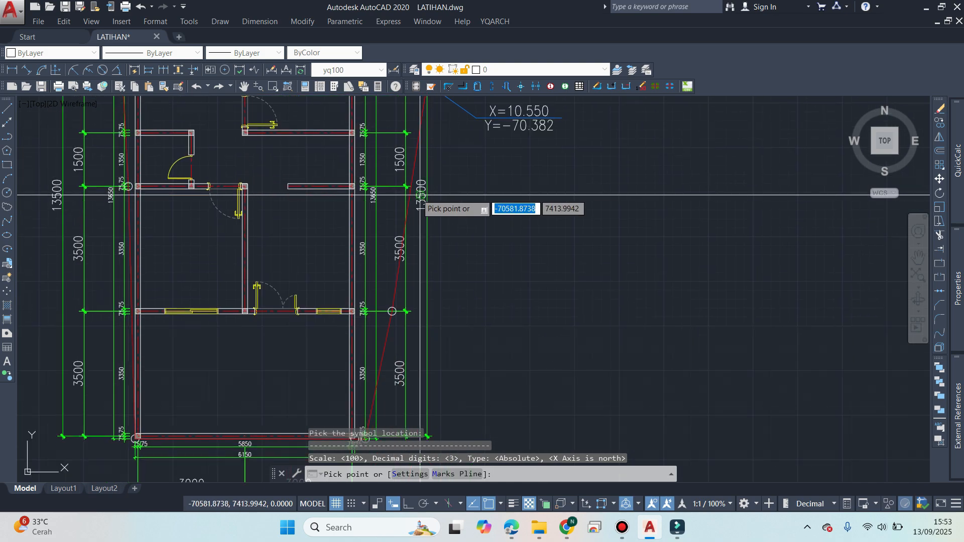
pyautogui.press('Escape')
pyautogui.scroll(4, 420, 220)
pyautogui.scroll(-7, 420, 219)
pyautogui.scroll(3, 417, 266)
pyautogui.press('Return')
pyautogui.scroll(6, 424, 265)
pyautogui.click(379, 263)
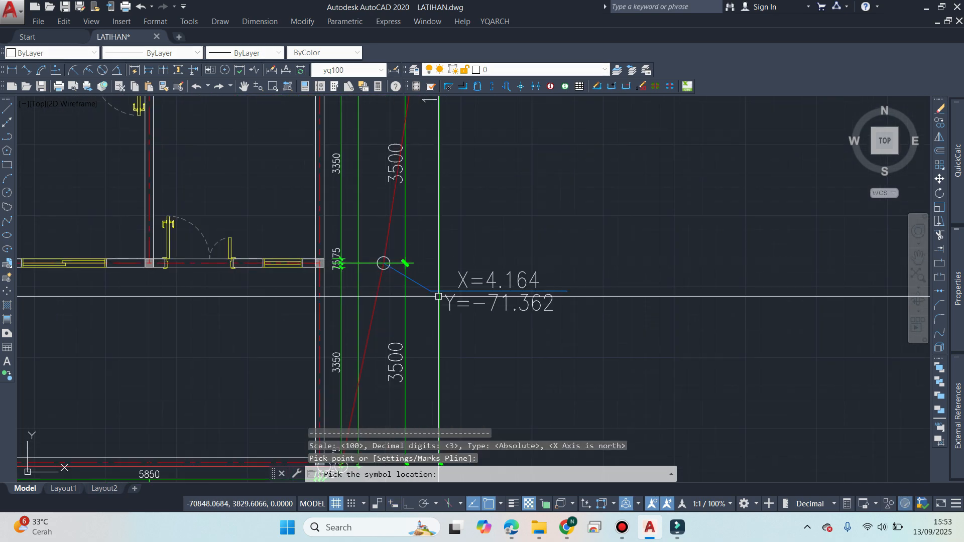
# Add geodesic coordinate labels to the right boundary's lower vertex and the boundary's lower-left corner.
pyautogui.scroll(-4, 432, 291)
pyautogui.moveTo(413, 361); pyautogui.dragTo(533, 250, button='middle')
pyautogui.scroll(6, 414, 257)
pyautogui.click(510, 275)
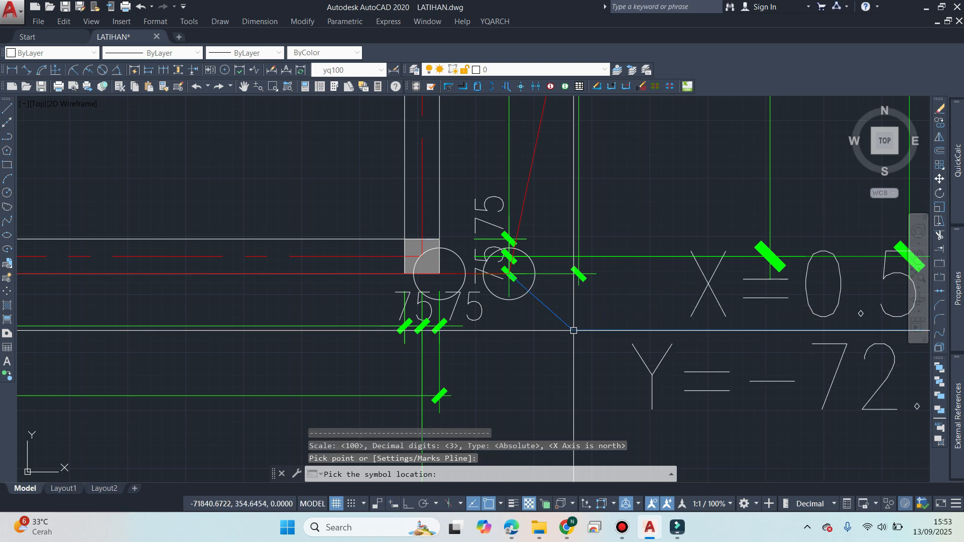
pyautogui.scroll(-4, 577, 329)
pyautogui.scroll(5, 404, 279)
pyautogui.click(359, 319)
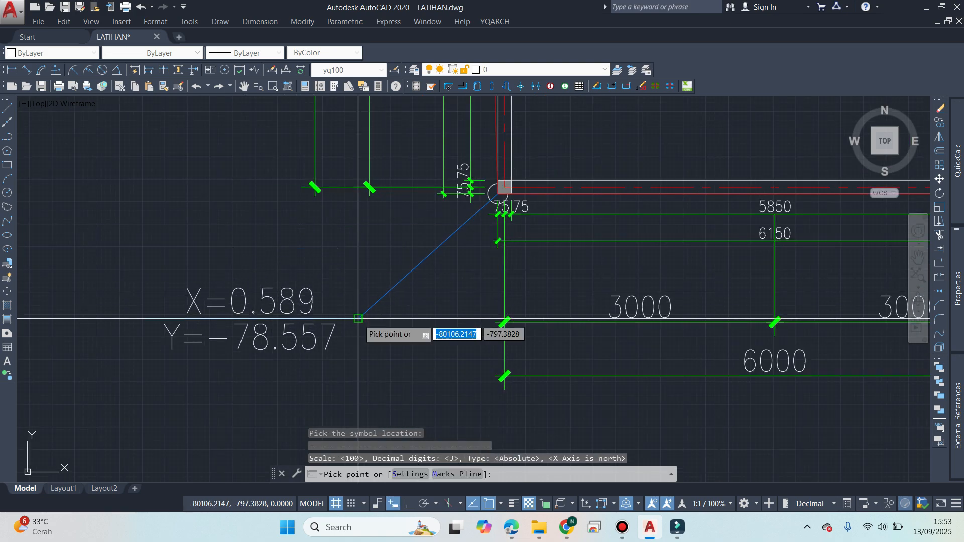
# Add a geodesic coordinate label to the left boundary's circle level with the wall at the upper 3500 dimension.
pyautogui.scroll(-5, 458, 323)
pyautogui.scroll(3, 440, 248)
pyautogui.click(538, 258)
pyautogui.scroll(-3, 408, 253)
pyautogui.scroll(2, 398, 286)
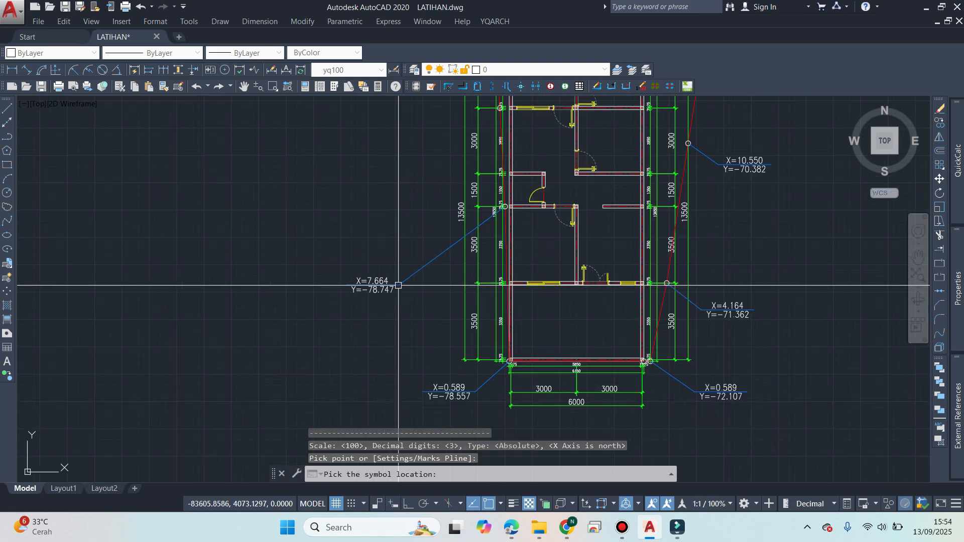
pyautogui.click(435, 237)
# Add a geodesic coordinate label to the left boundary's circle level with the sliding-window cross wall, and end labelling.
pyautogui.moveTo(577, 209)
pyautogui.mouseDown(button='middle')
pyautogui.moveTo(500, 323)
pyautogui.moveTo(467, 275)
pyautogui.mouseUp(button='middle')
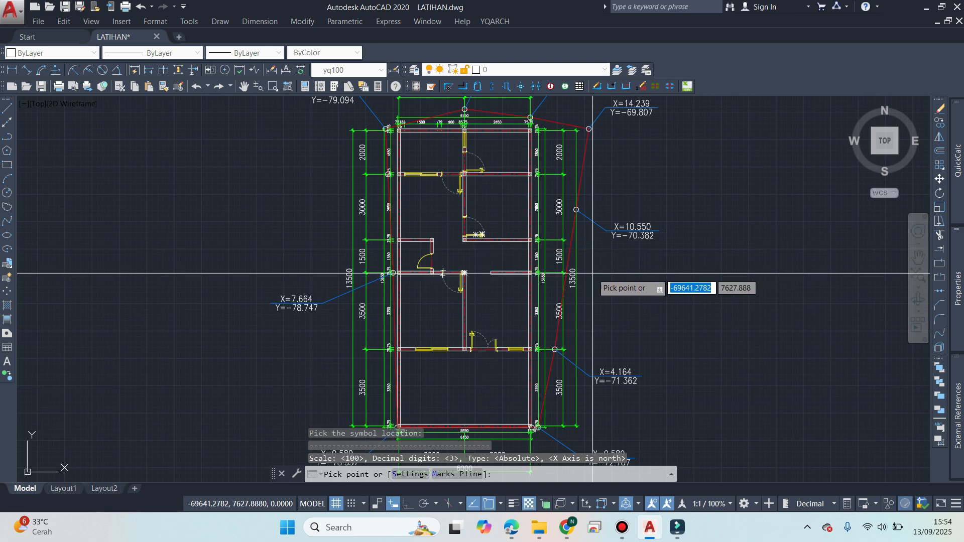
pyautogui.scroll(6, 473, 197)
pyautogui.click(475, 186)
pyautogui.moveTo(302, 271); pyautogui.dragTo(541, 220, button='middle')
pyautogui.scroll(-2, 541, 219)
pyautogui.click(400, 227)
pyautogui.scroll(-4, 397, 226)
pyautogui.moveTo(488, 298); pyautogui.dragTo(467, 276, button='middle')
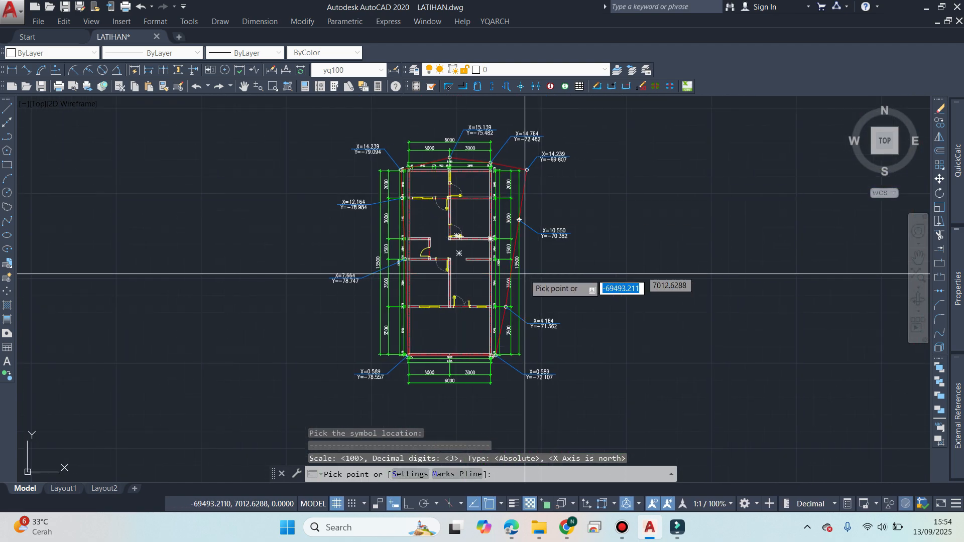
pyautogui.press('Escape')
pyautogui.press('Escape')
# Erase the extra unlabelled circle at the plan's outer lower-right corner.
pyautogui.scroll(6, 496, 251)
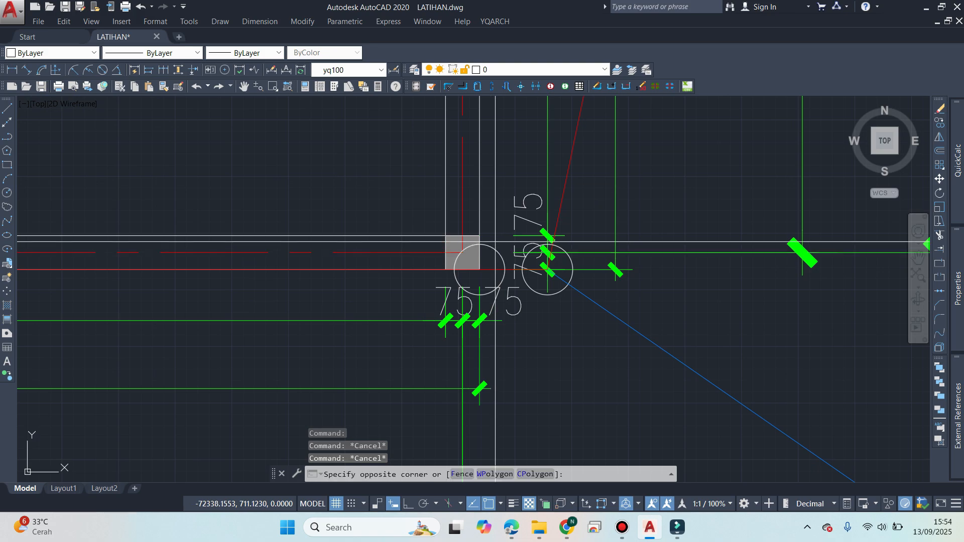
pyautogui.click(489, 253)
pyautogui.write('e')
pyautogui.press('space')
pyautogui.press('Escape')
# Examine the X and Y coordinate labels along the upper boundary and the points they refer to.
pyautogui.scroll(-6, 506, 239)
pyautogui.moveTo(517, 130); pyautogui.dragTo(536, 261, button='middle')
pyautogui.scroll(3, 546, 206)
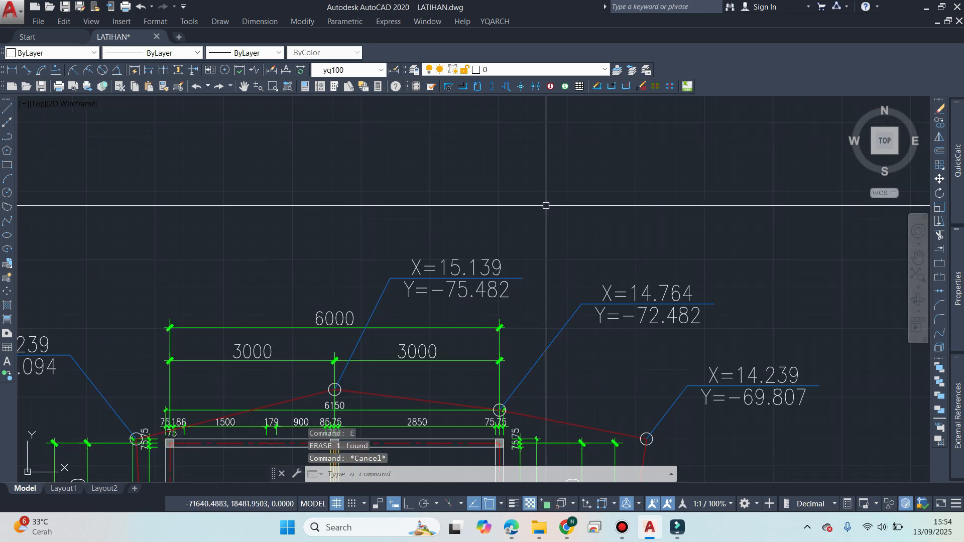
pyautogui.scroll(-2, 546, 205)
pyautogui.scroll(6, 198, 303)
pyautogui.moveTo(273, 310); pyautogui.dragTo(349, 241, button='middle')
pyautogui.scroll(2, 342, 190)
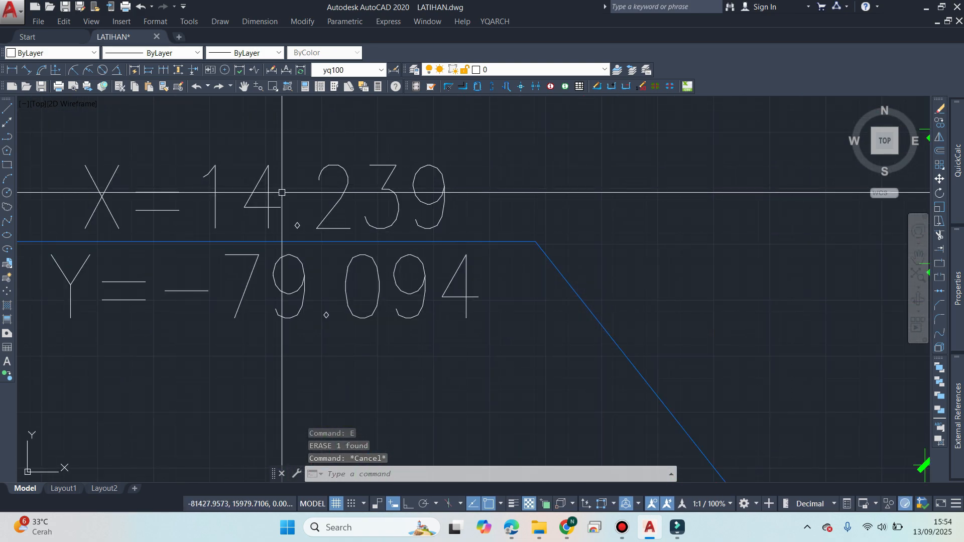
pyautogui.scroll(-5, 460, 240)
pyautogui.moveTo(855, 247); pyautogui.dragTo(418, 209, button='middle')
pyautogui.scroll(3, 625, 132)
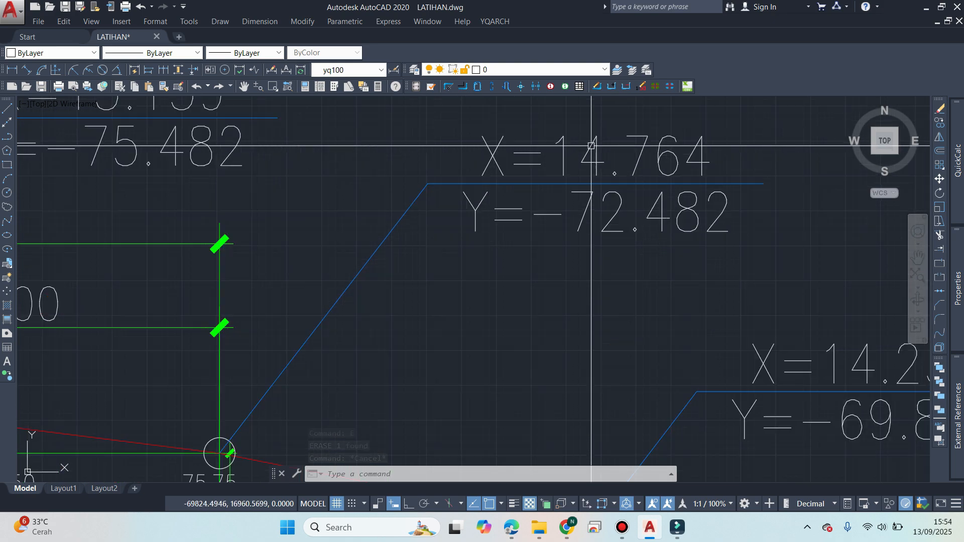
pyautogui.moveTo(616, 154)
pyautogui.mouseDown(button='middle')
pyautogui.moveTo(500, 198)
pyautogui.moveTo(465, 188)
pyautogui.mouseUp(button='middle')
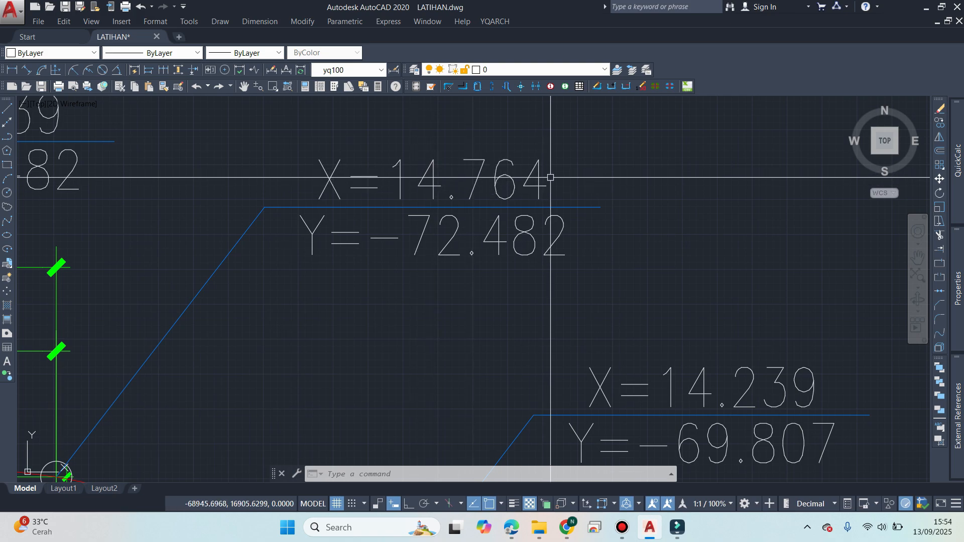
pyautogui.scroll(-6, 427, 213)
pyautogui.scroll(8, 313, 274)
pyautogui.press('Escape')
pyautogui.press('Escape')
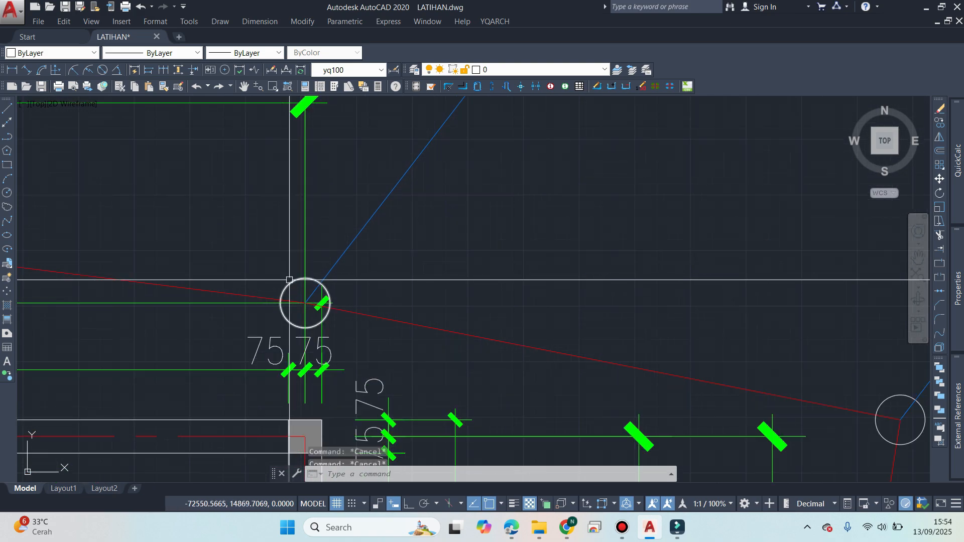
# Compare the centre coordinates of the circle above the plan's upper-right corner, in its properties, with its coordinate label.
pyautogui.click(288, 280)
pyautogui.hotkey('ctrl', '1')
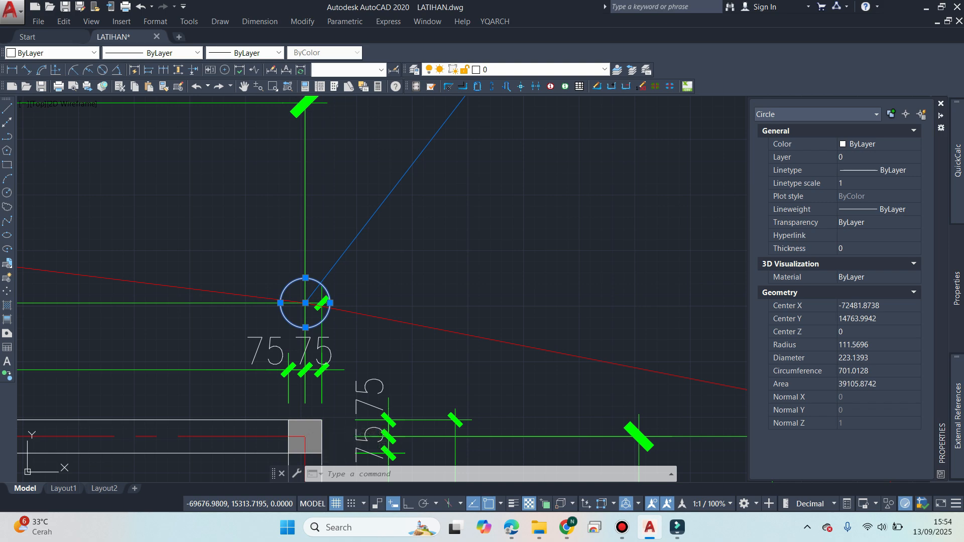
pyautogui.scroll(-5, 517, 254)
pyautogui.scroll(3, 498, 226)
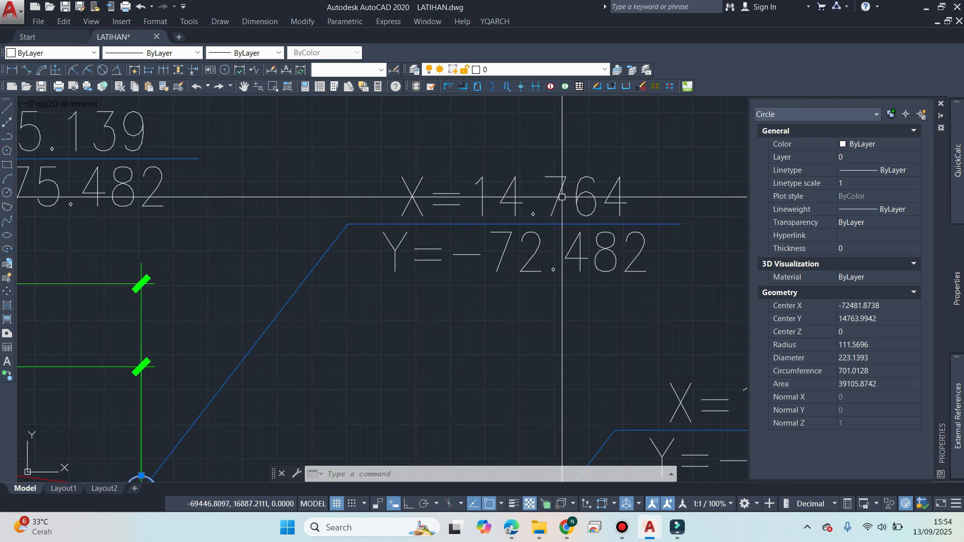
pyautogui.scroll(-4, 497, 227)
pyautogui.press('Escape')
pyautogui.moveTo(496, 227); pyautogui.dragTo(509, 224, button='middle')
# Review the coordinate labels and their circled points around the site boundary, especially along the upper edge.
pyautogui.click(564, 151)
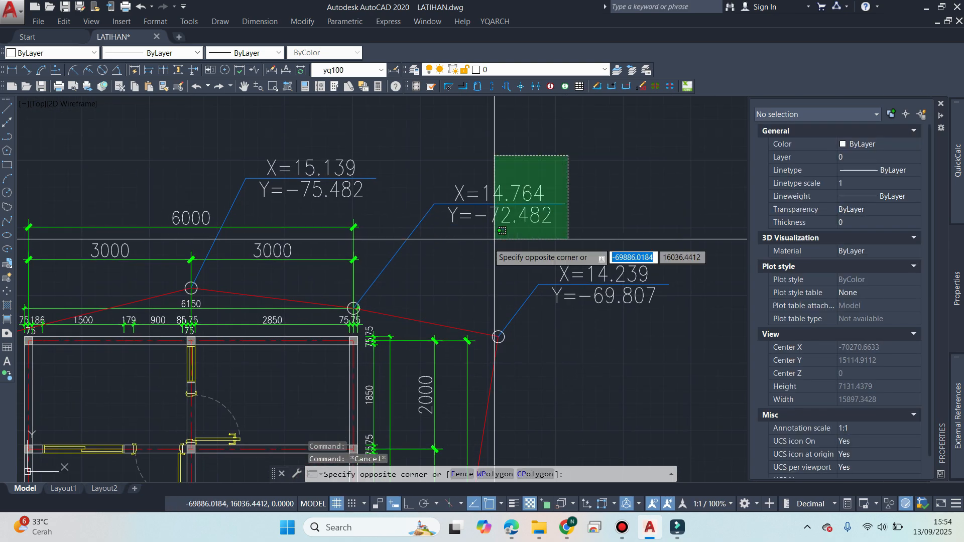
pyautogui.click(439, 248)
pyautogui.scroll(-4, 439, 248)
pyautogui.press('Escape')
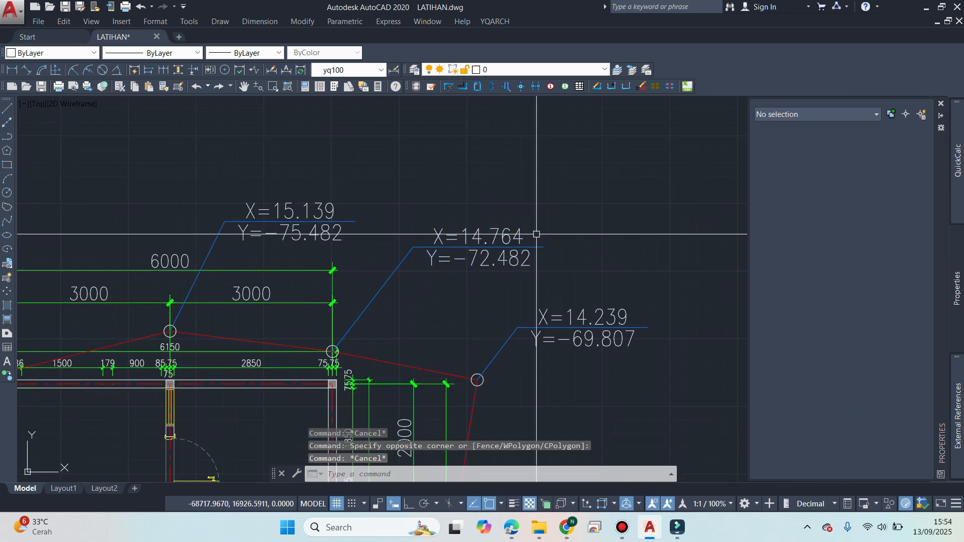
pyautogui.scroll(4, 383, 223)
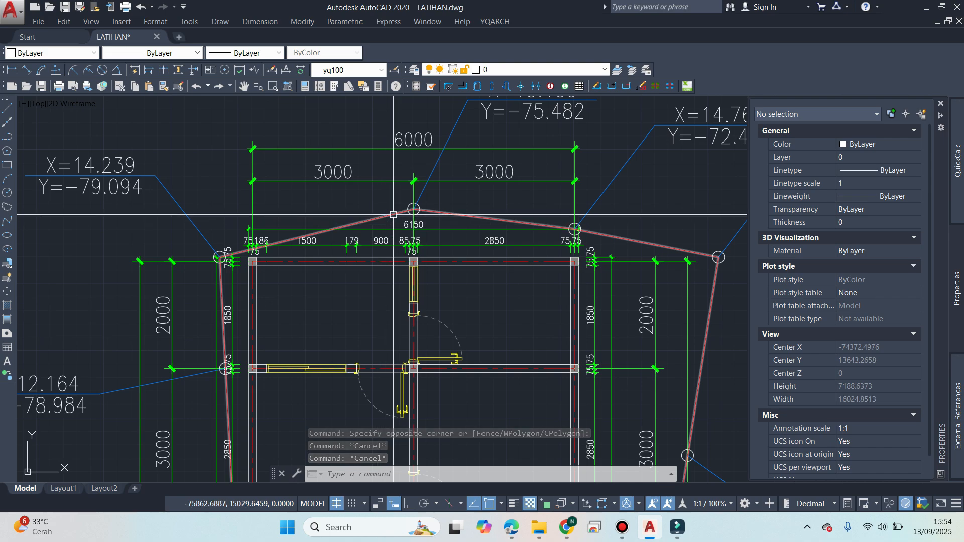
pyautogui.scroll(-6, 413, 209)
pyautogui.moveTo(441, 261)
pyautogui.mouseDown(button='middle')
pyautogui.moveTo(453, 199)
pyautogui.moveTo(422, 218)
pyautogui.mouseUp(button='middle')
pyautogui.scroll(8, 343, 225)
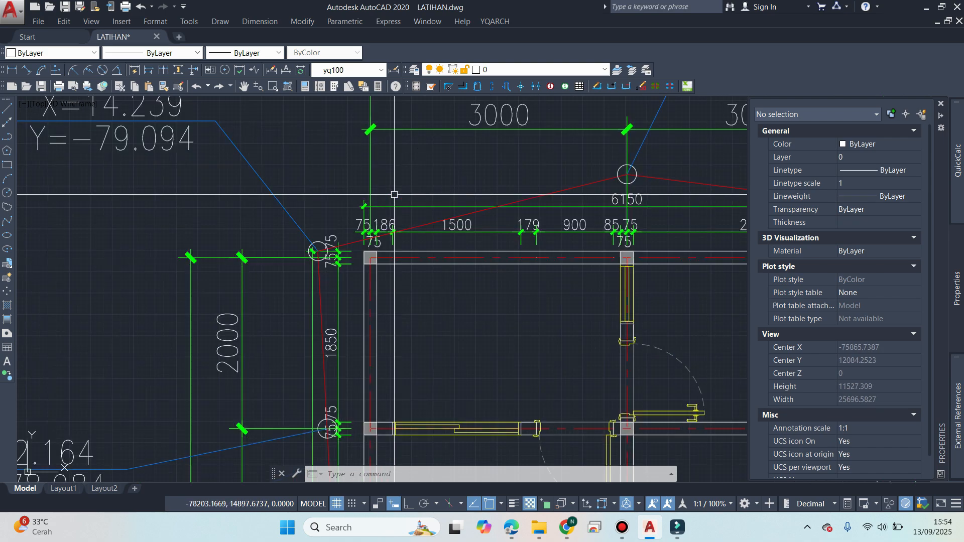
pyautogui.scroll(-8, 352, 251)
pyautogui.moveTo(394, 274); pyautogui.dragTo(470, 255, button='middle')
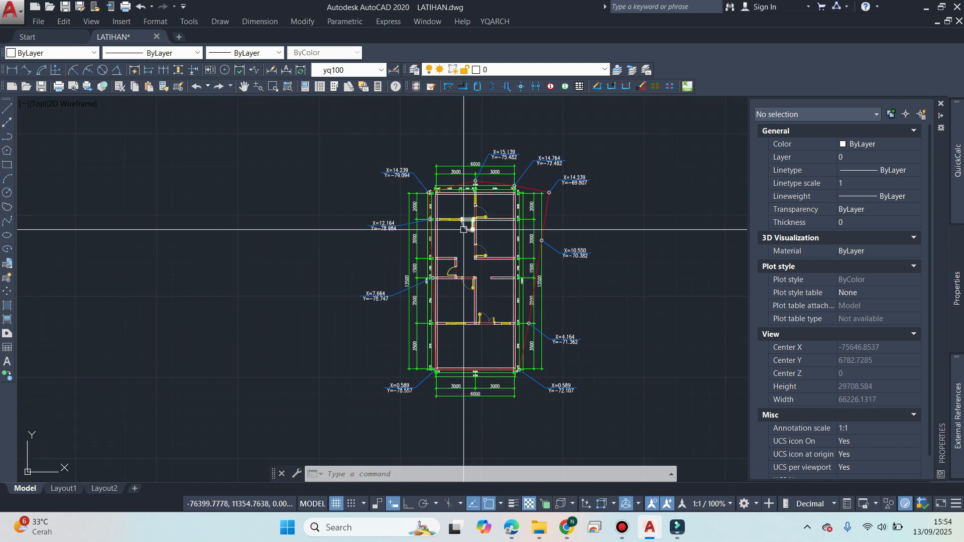
pyautogui.scroll(4, 456, 178)
pyautogui.scroll(-4, 496, 288)
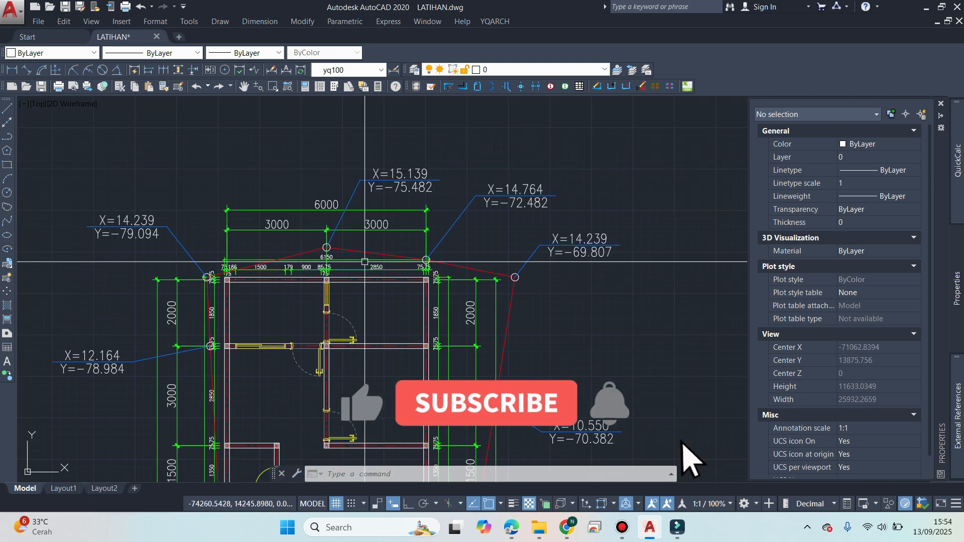
pyautogui.press('Escape')
pyautogui.press('Escape')
pyautogui.press('Escape')
pyautogui.moveTo(496, 288); pyautogui.dragTo(431, 271, button='middle')
pyautogui.scroll(6, 481, 200)
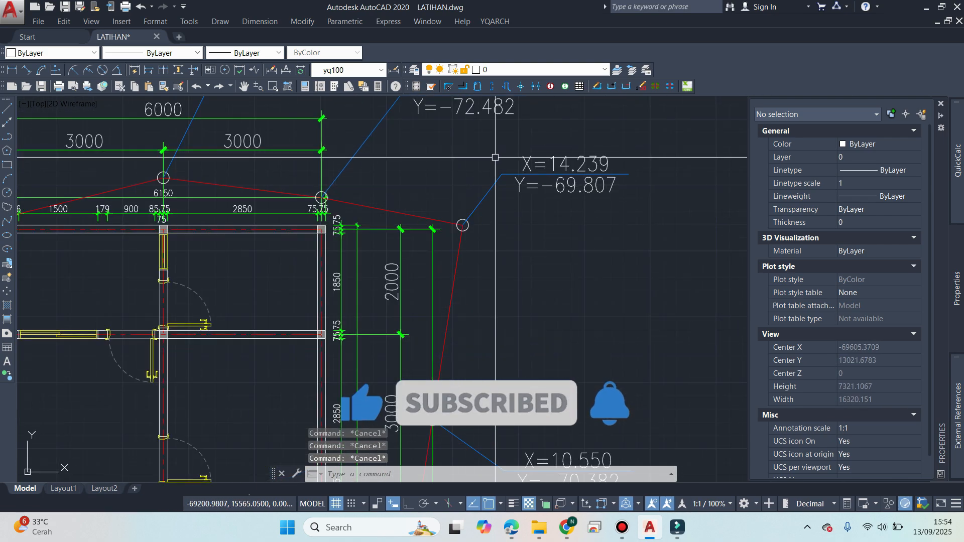
pyautogui.scroll(-6, 512, 196)
pyautogui.scroll(6, 486, 194)
pyautogui.scroll(3, 508, 189)
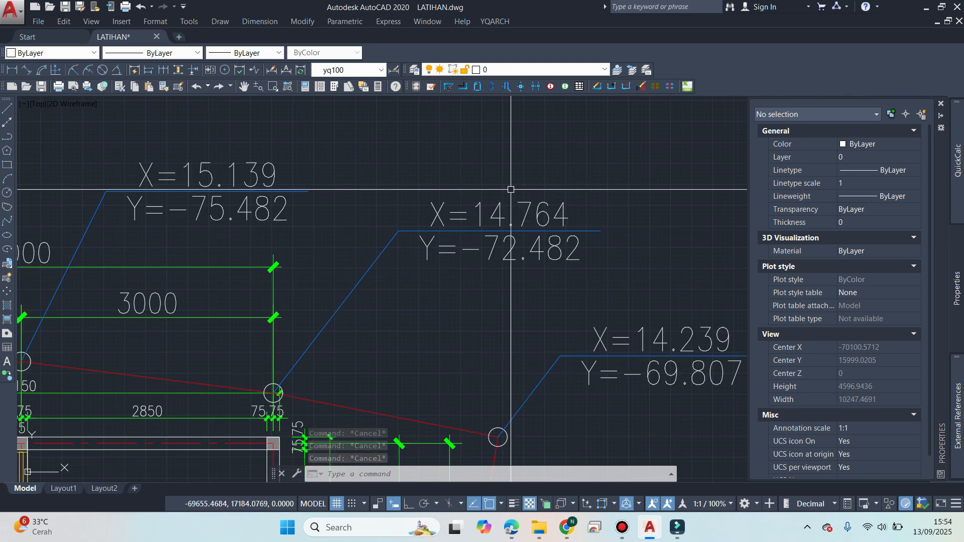
pyautogui.scroll(-5, 478, 99)
# Start YQArch Collect Coordinates by base points, sorted from top to bottom, and select the boundary's upper-left corner circle.
pyautogui.click(495, 21)
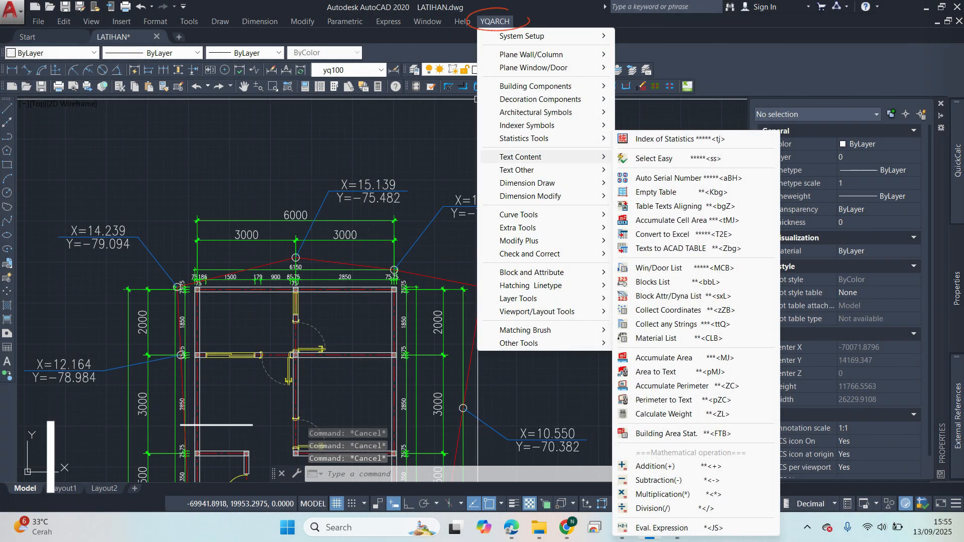
pyautogui.moveTo(532, 157)
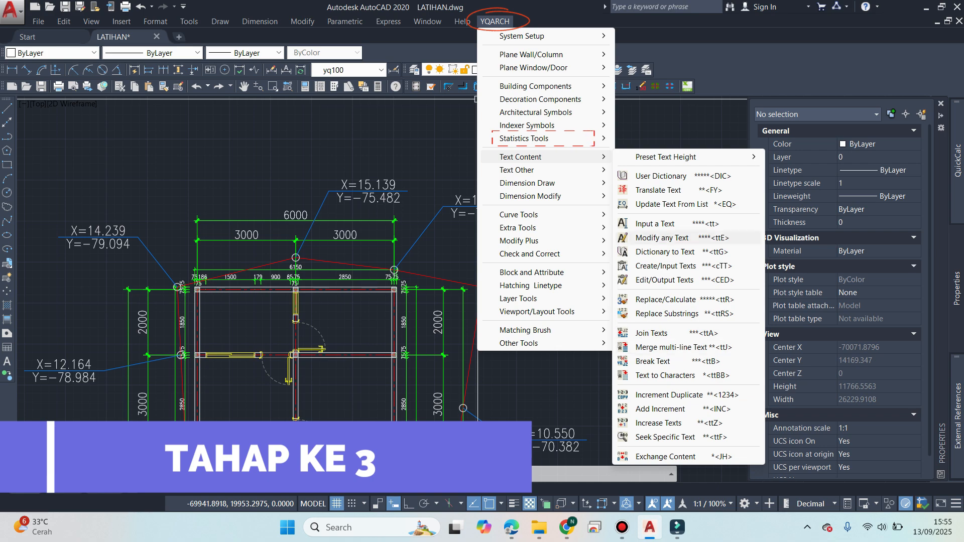
pyautogui.moveTo(532, 138)
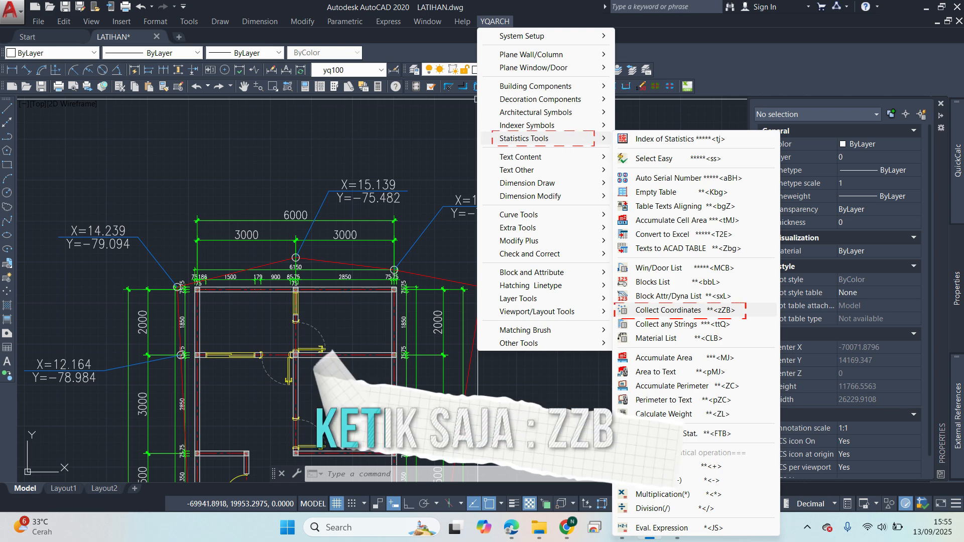
pyautogui.click(685, 310)
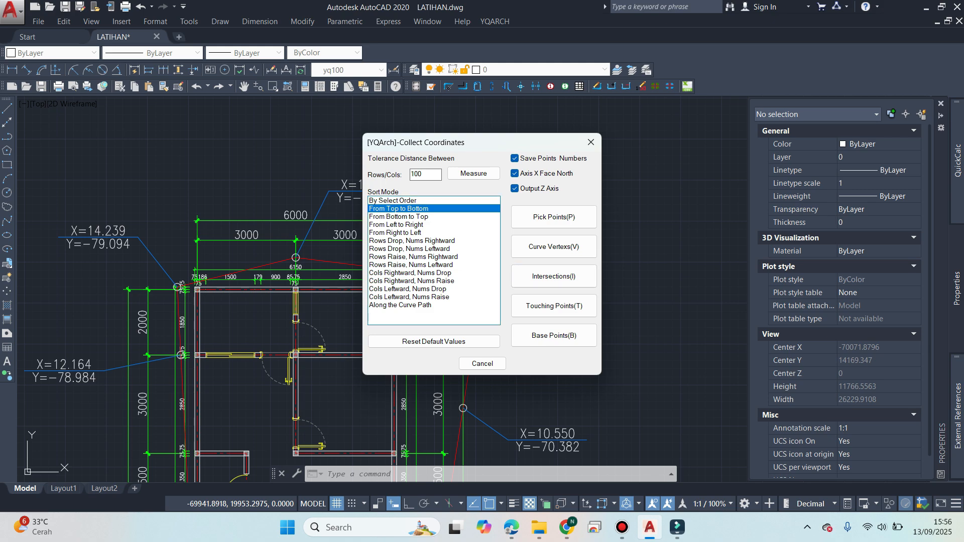
pyautogui.click(554, 336)
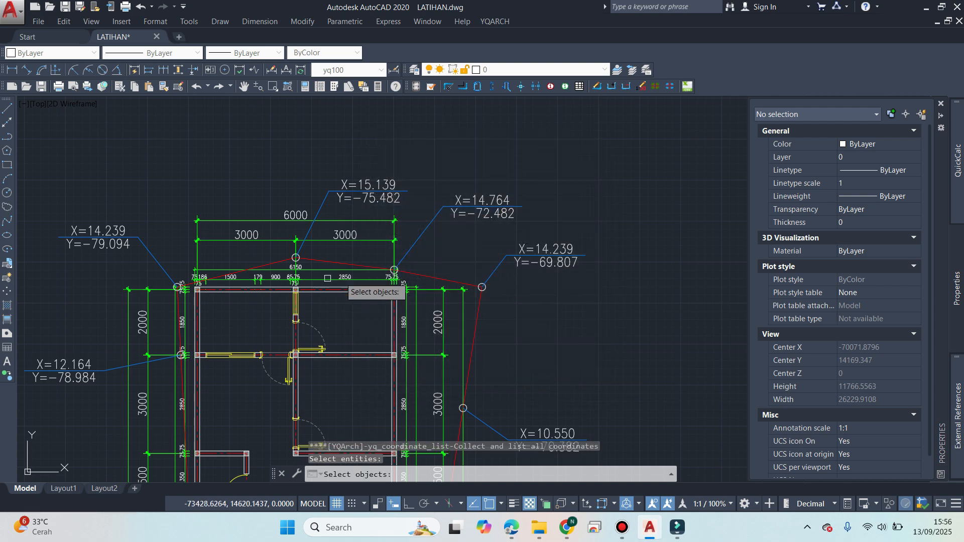
pyautogui.scroll(10, 166, 284)
pyautogui.click(368, 322)
# Add the circle at the upper boundary's peak, between the two 3000 dimensions, to the selection.
pyautogui.scroll(-5, 369, 323)
pyautogui.scroll(2, 503, 314)
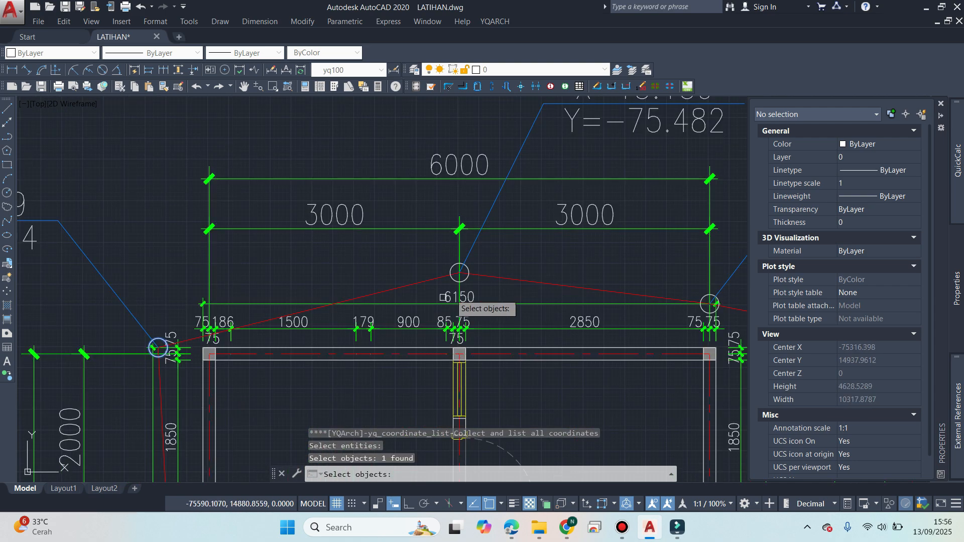
pyautogui.scroll(-2, 363, 294)
pyautogui.moveTo(399, 283); pyautogui.dragTo(385, 189, button='middle')
pyautogui.scroll(4, 386, 189)
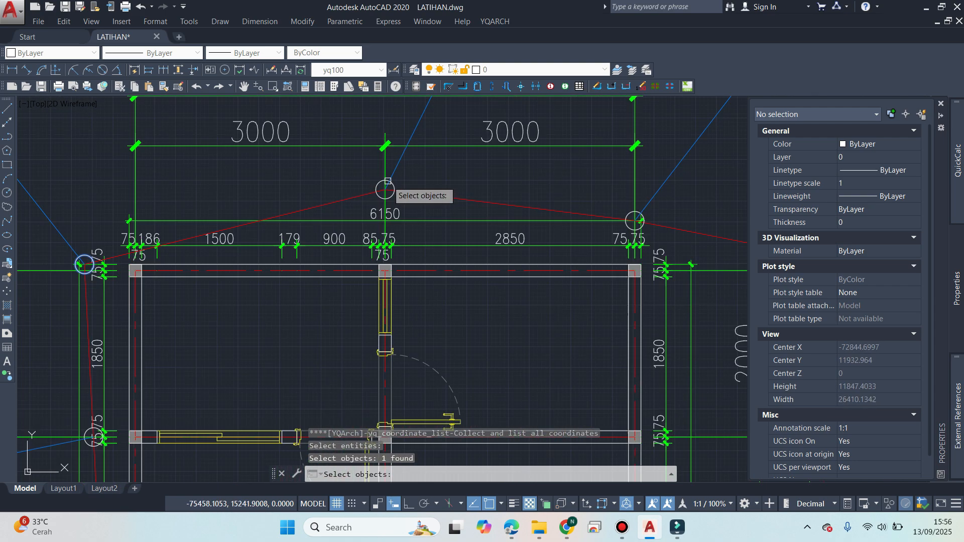
pyautogui.scroll(2, 375, 181)
pyautogui.scroll(-6, 509, 207)
pyautogui.moveTo(509, 239); pyautogui.dragTo(430, 209, button='middle')
pyautogui.scroll(6, 407, 141)
pyautogui.moveTo(271, 268); pyautogui.dragTo(633, 165, button='middle')
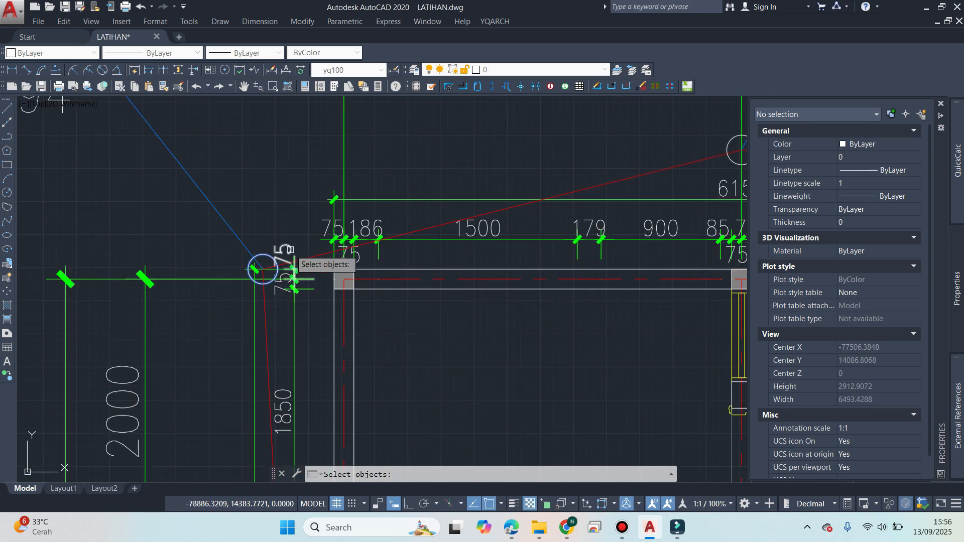
pyautogui.scroll(-2, 406, 222)
pyautogui.moveTo(673, 140); pyautogui.dragTo(452, 203, button='middle')
pyautogui.scroll(4, 383, 234)
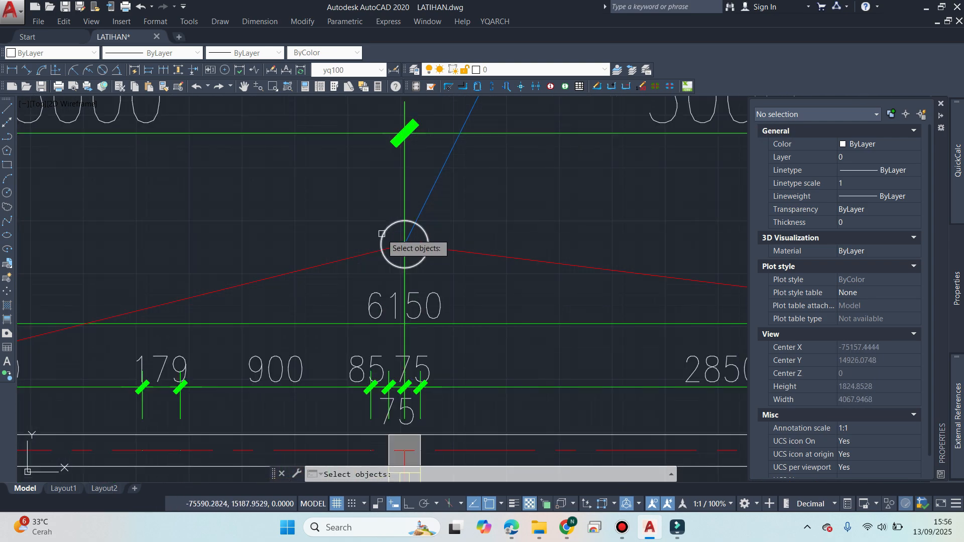
pyautogui.click(386, 230)
pyautogui.scroll(-6, 369, 241)
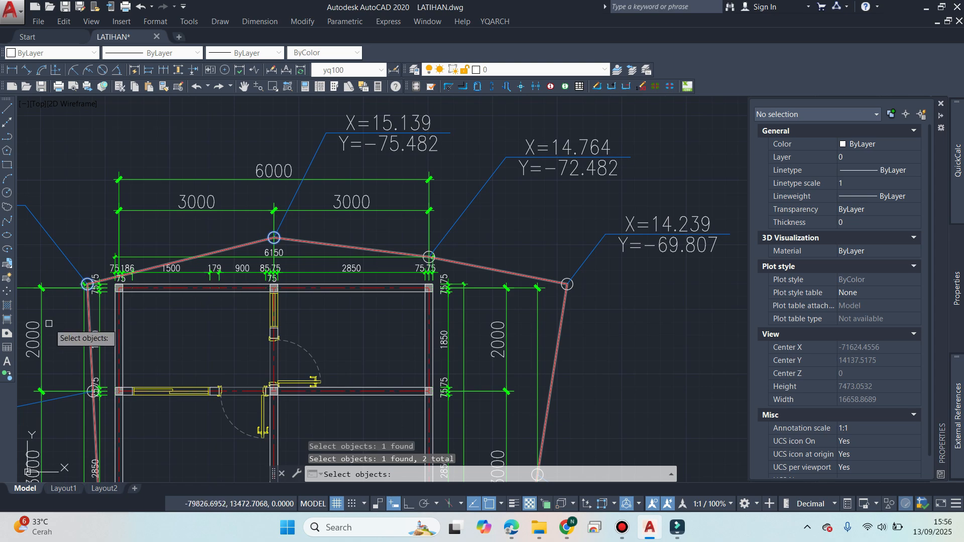
# Add the circle above the plan's upper-right corner and the boundary's outer upper-right corner circle to the selection.
pyautogui.scroll(2, 73, 296)
pyautogui.moveTo(628, 230); pyautogui.dragTo(425, 231, button='middle')
pyautogui.scroll(2, 431, 231)
pyautogui.click(430, 231)
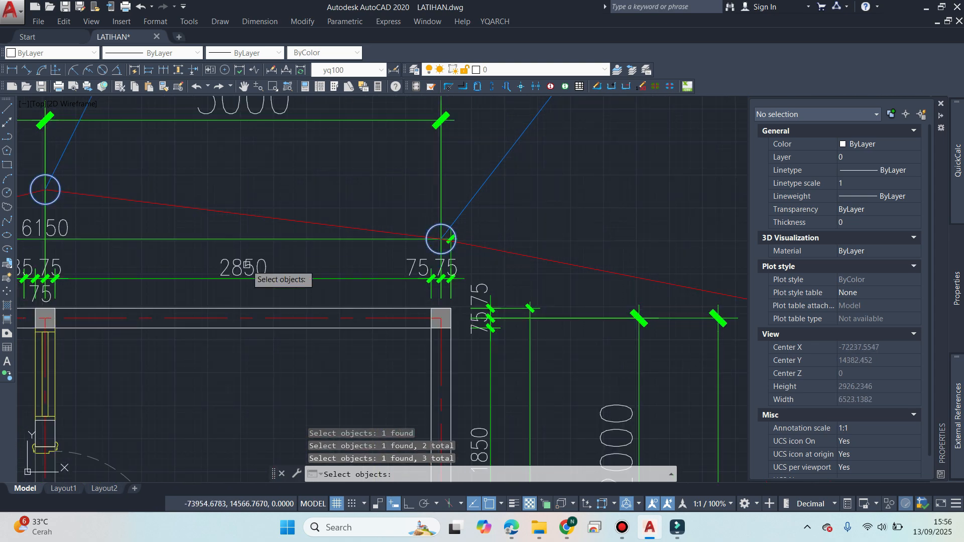
pyautogui.scroll(-4, 247, 264)
pyautogui.scroll(6, 446, 279)
pyautogui.scroll(-6, 503, 279)
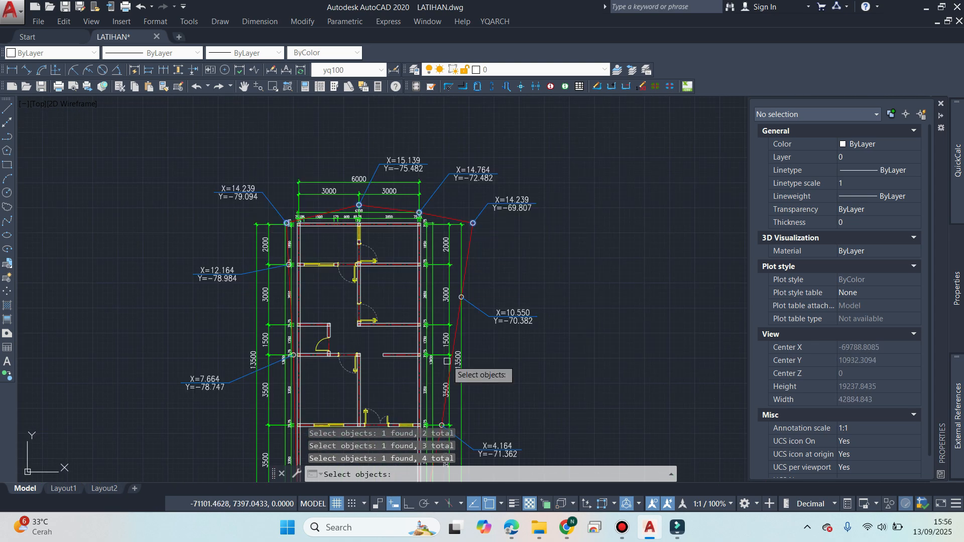
# Add the two intermediate circles on the right boundary, labelled X=10.550 and X=4.164, to the selection.
pyautogui.scroll(6, 456, 206)
pyautogui.scroll(-6, 463, 276)
pyautogui.scroll(5, 387, 314)
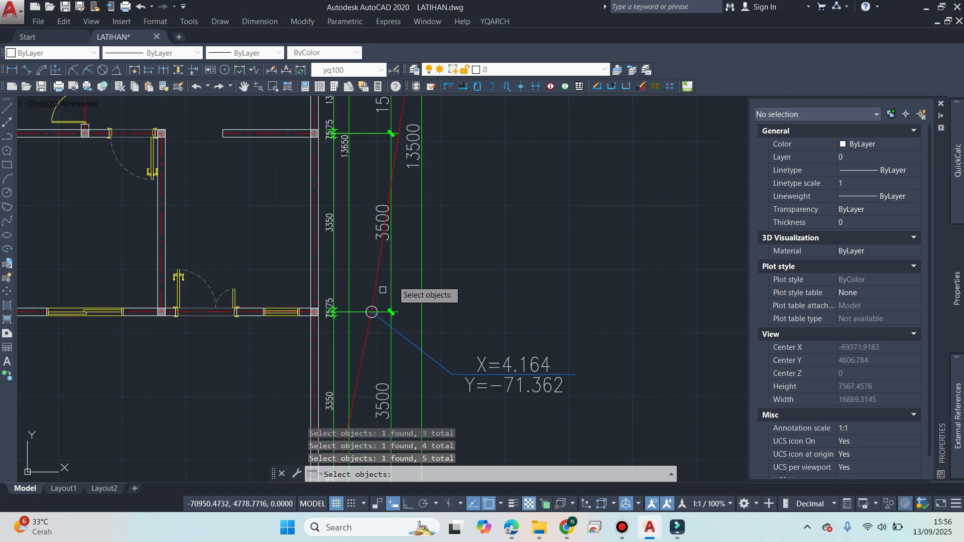
pyautogui.scroll(2, 401, 308)
pyautogui.click(401, 307)
pyautogui.scroll(-6, 430, 276)
# Add the circles at the boundary's lower-right and lower-left corners to the selection.
pyautogui.scroll(6, 407, 319)
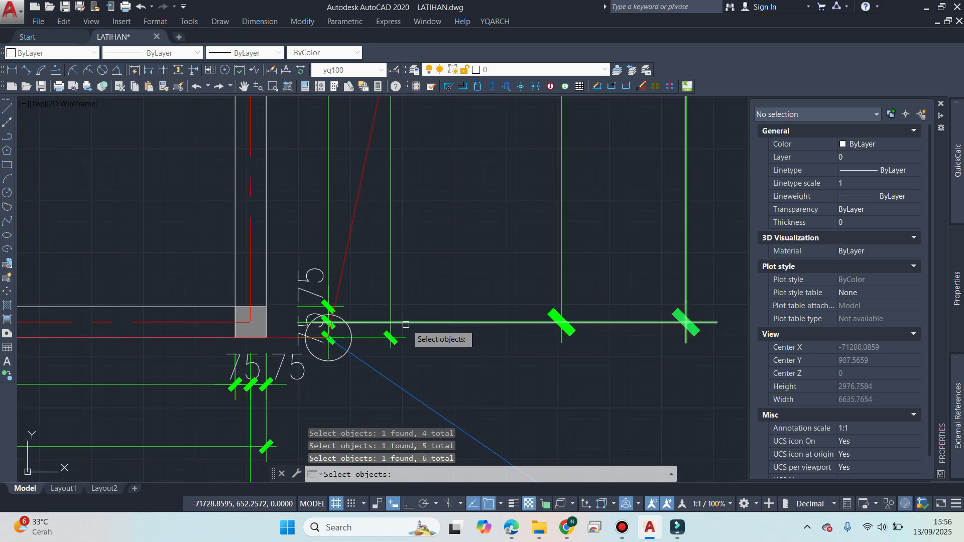
pyautogui.click(352, 327)
pyautogui.scroll(-5, 460, 287)
pyautogui.scroll(5, 460, 287)
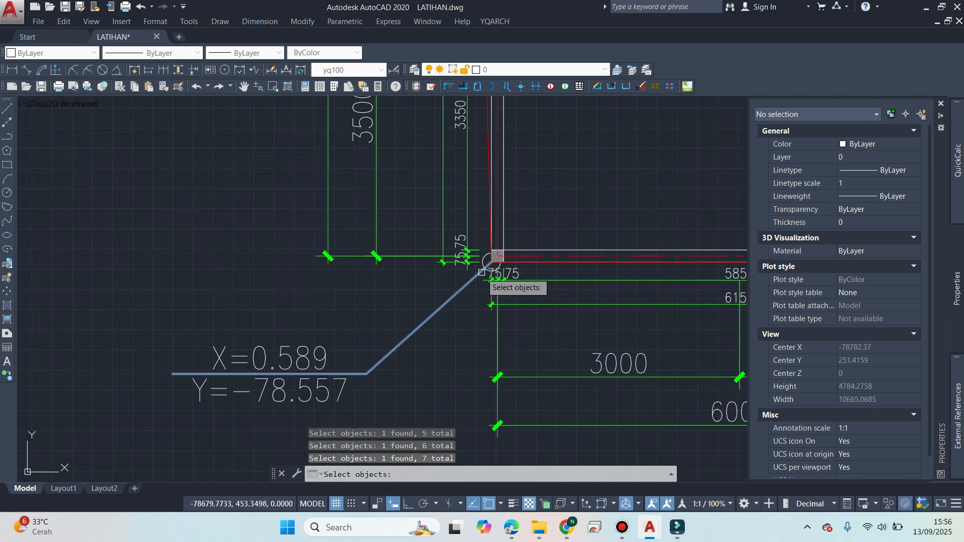
pyautogui.scroll(-5, 485, 259)
# Add the left boundary's circles labelled X=7.664 and X=12.164, and finish the selection for the coordinate list.
pyautogui.scroll(6, 470, 288)
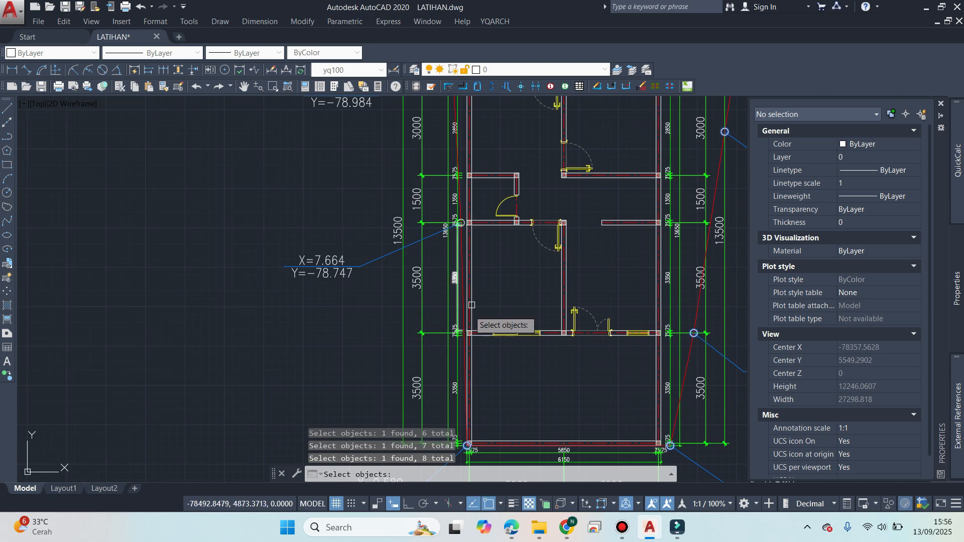
pyautogui.scroll(-4, 436, 120)
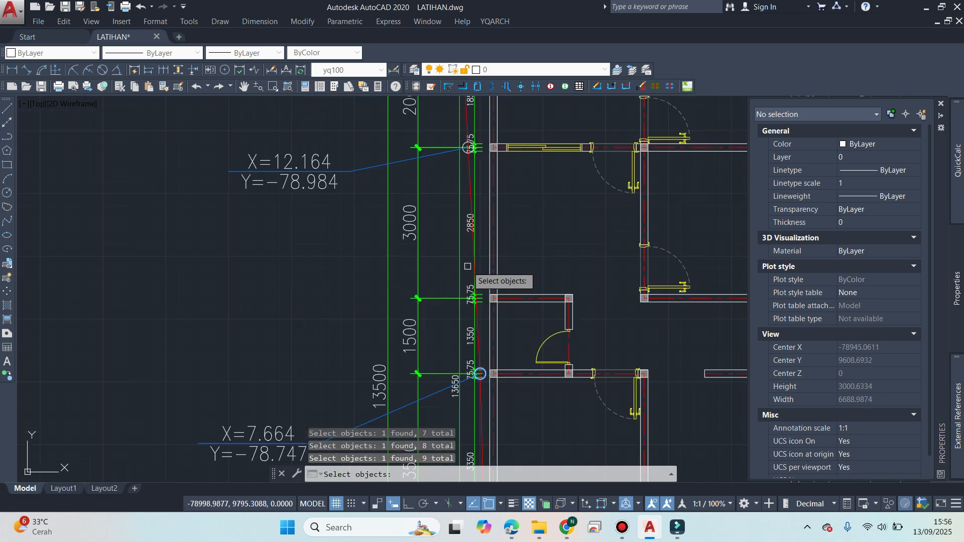
pyautogui.scroll(4, 458, 223)
pyautogui.click(442, 205)
pyautogui.scroll(-12, 437, 241)
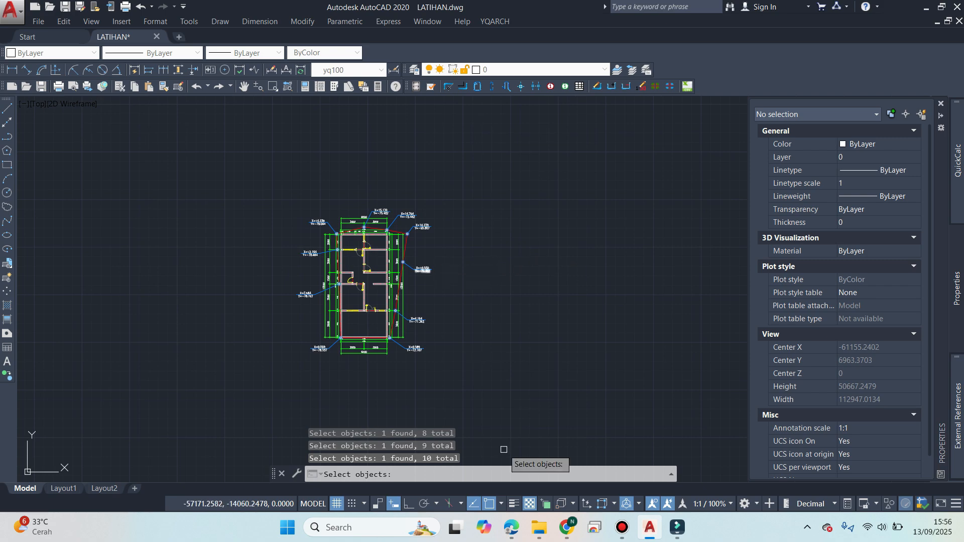
pyautogui.press('Return')
# Place the collected coordinate table in the empty area to the right of the floor plan.
pyautogui.scroll(4, 496, 222)
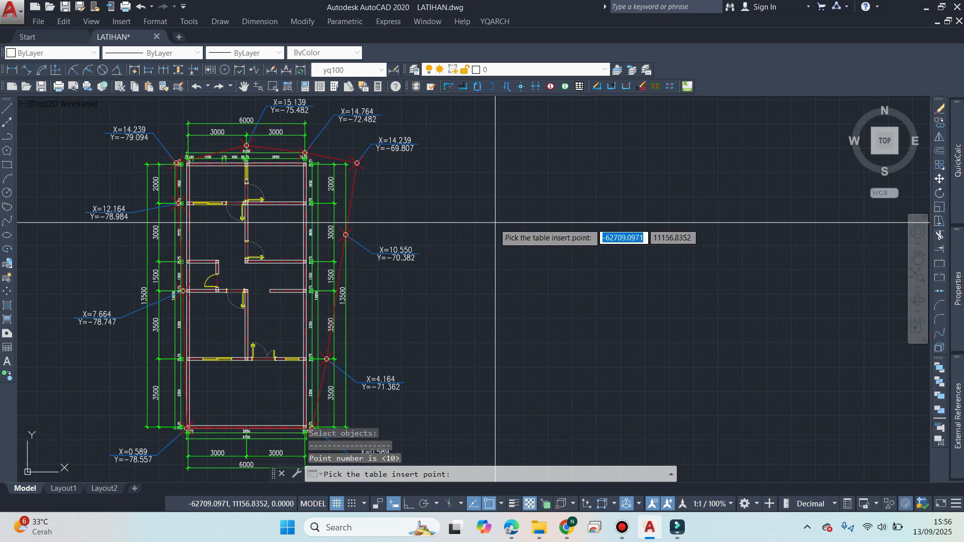
pyautogui.moveTo(566, 333)
pyautogui.mouseDown(button='middle')
pyautogui.moveTo(350, 273)
pyautogui.moveTo(506, 286)
pyautogui.mouseUp(button='middle')
pyautogui.scroll(8, 206, 251)
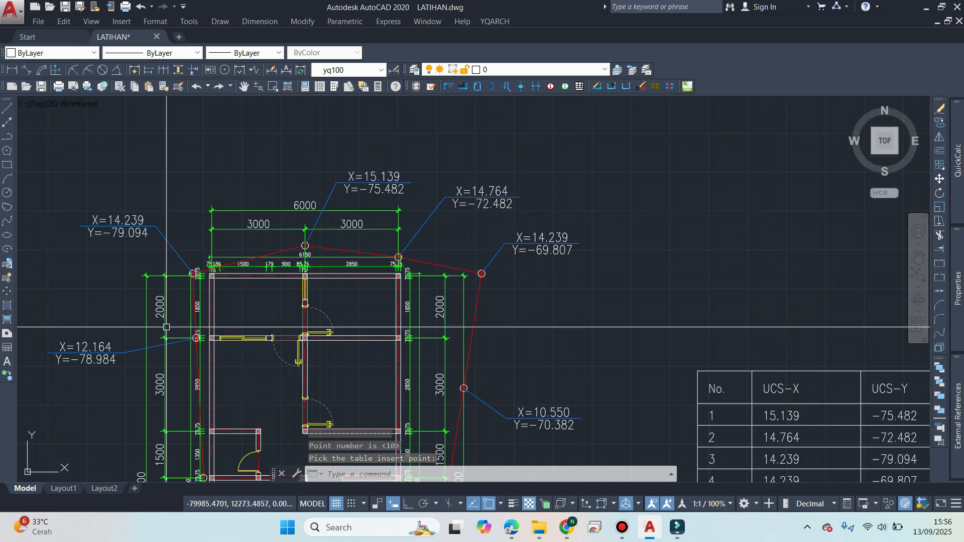
# Examine the numbering marks at the boundary's circles and compare the points with the inserted coordinate table.
pyautogui.scroll(-2, 57, 348)
pyautogui.moveTo(413, 285); pyautogui.dragTo(71, 246, button='middle')
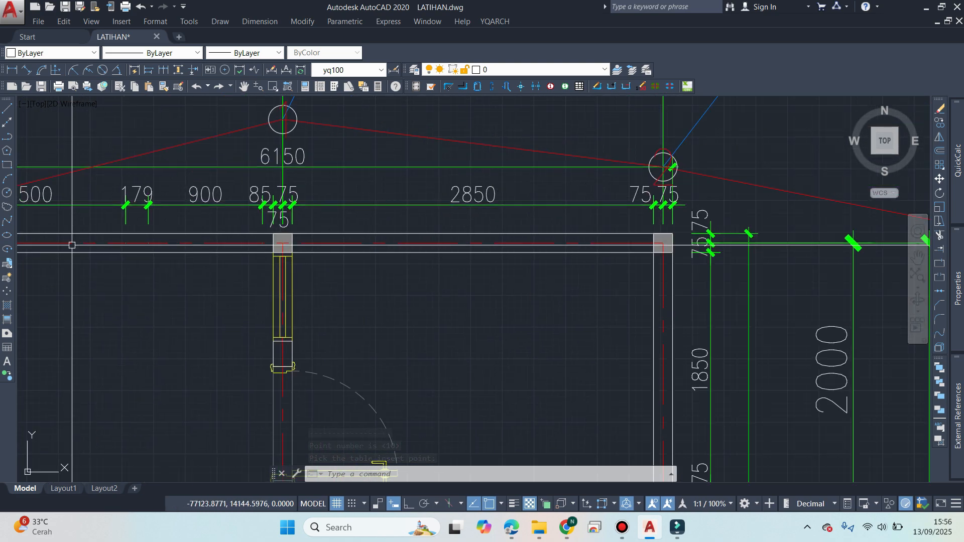
pyautogui.moveTo(293, 149); pyautogui.dragTo(174, 183, button='middle')
pyautogui.scroll(-4, 491, 234)
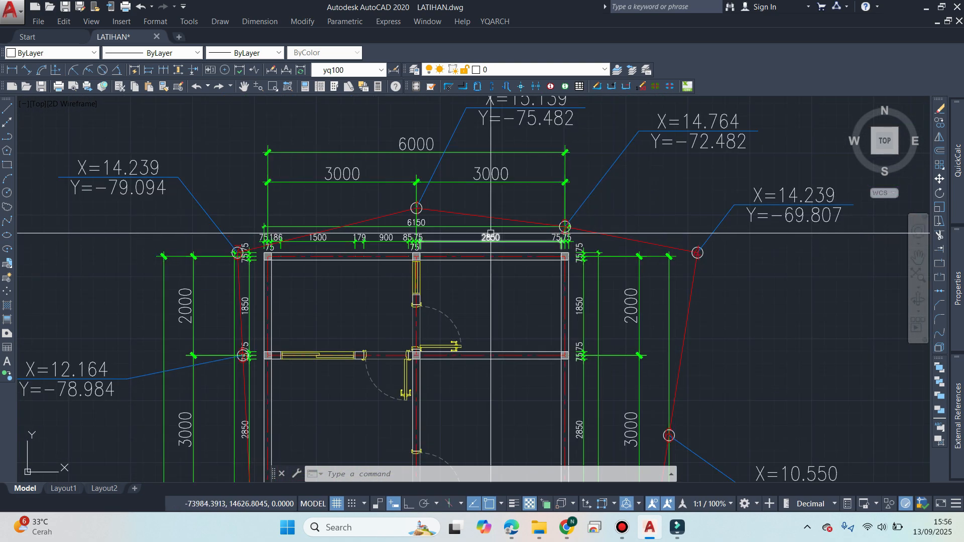
pyautogui.moveTo(724, 259); pyautogui.dragTo(618, 132, button='middle')
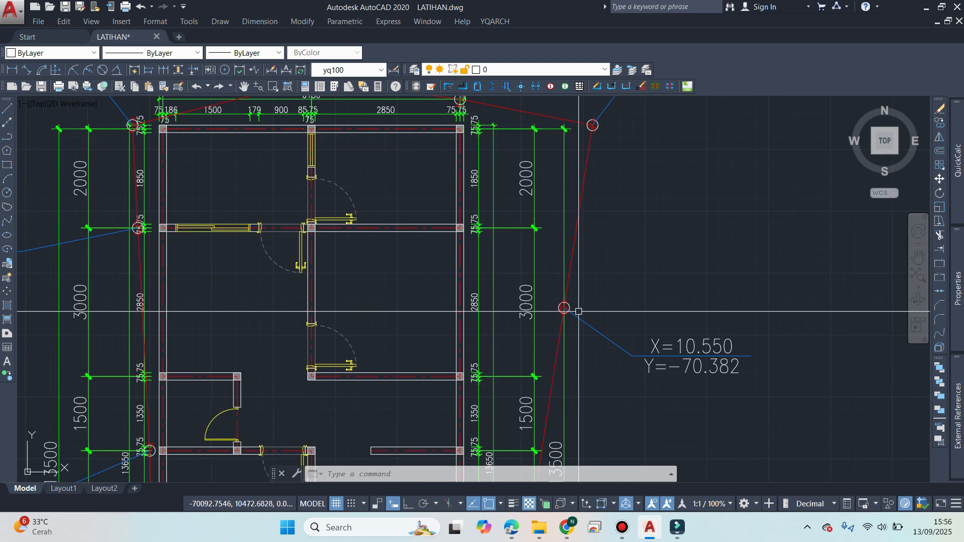
pyautogui.scroll(5, 143, 234)
pyautogui.scroll(-5, 143, 234)
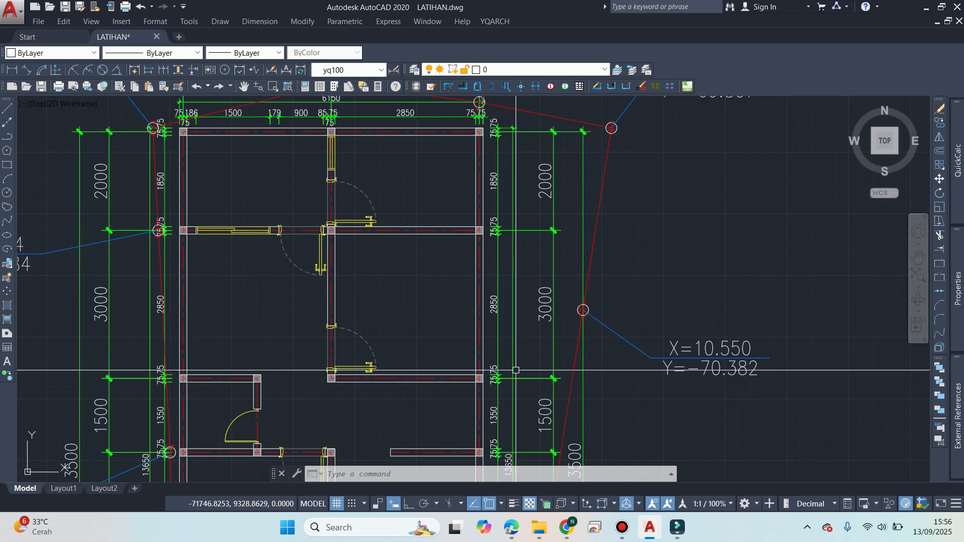
pyautogui.scroll(4, 226, 232)
pyautogui.scroll(-2, 290, 286)
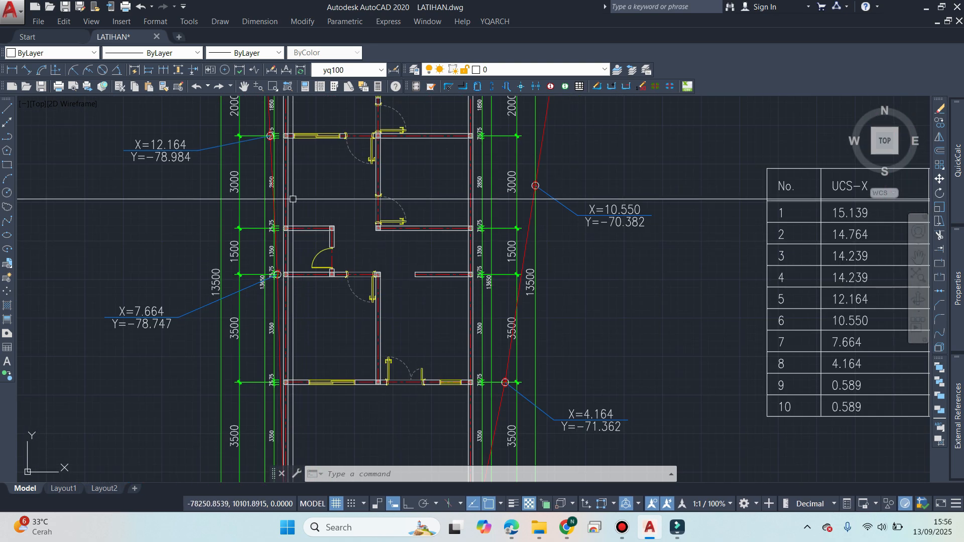
# Examine the circled boundary points along the floor plan's sides and at its lower corners.
pyautogui.scroll(4, 300, 271)
pyautogui.scroll(-2, 301, 269)
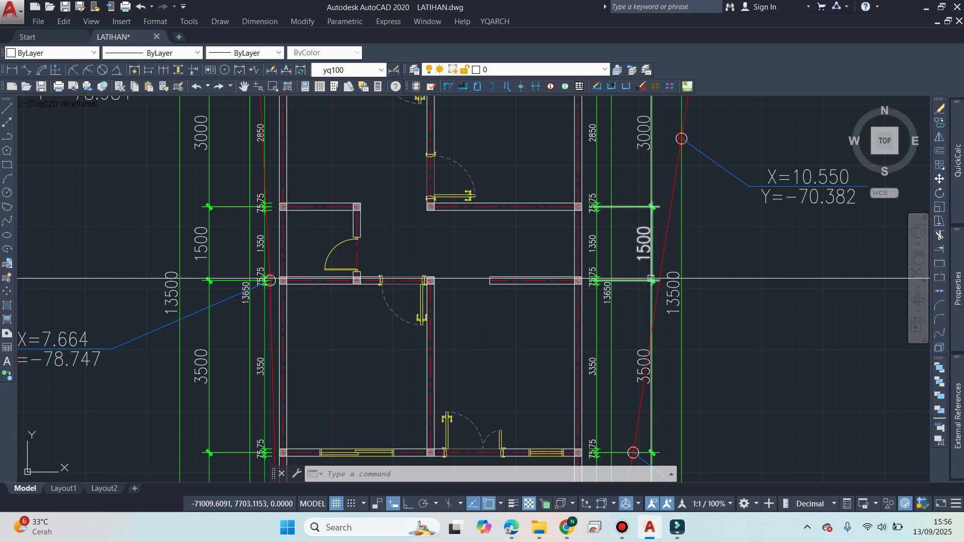
pyautogui.moveTo(667, 367); pyautogui.dragTo(683, 151, button='middle')
pyautogui.scroll(4, 668, 240)
pyautogui.scroll(-6, 653, 239)
pyautogui.scroll(4, 420, 346)
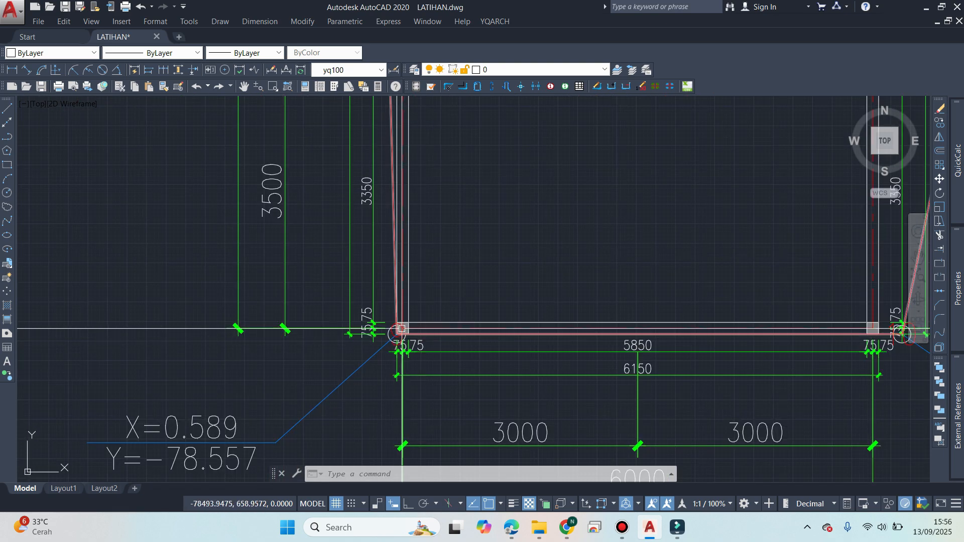
pyautogui.scroll(-5, 402, 329)
pyautogui.scroll(3, 533, 332)
pyautogui.scroll(-2, 533, 302)
pyautogui.scroll(-1, 495, 237)
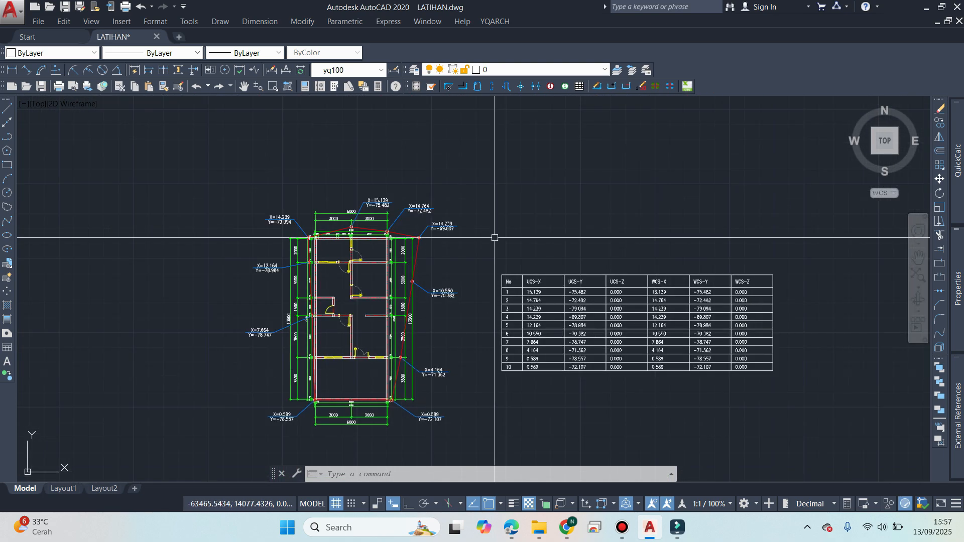
# Compare the coordinate labels at the boundary's upper and right-hand points with the first rows of the coordinate table.
pyautogui.scroll(4, 512, 272)
pyautogui.moveTo(458, 269); pyautogui.dragTo(485, 355, button='middle')
pyautogui.moveTo(317, 277); pyautogui.dragTo(379, 291, button='middle')
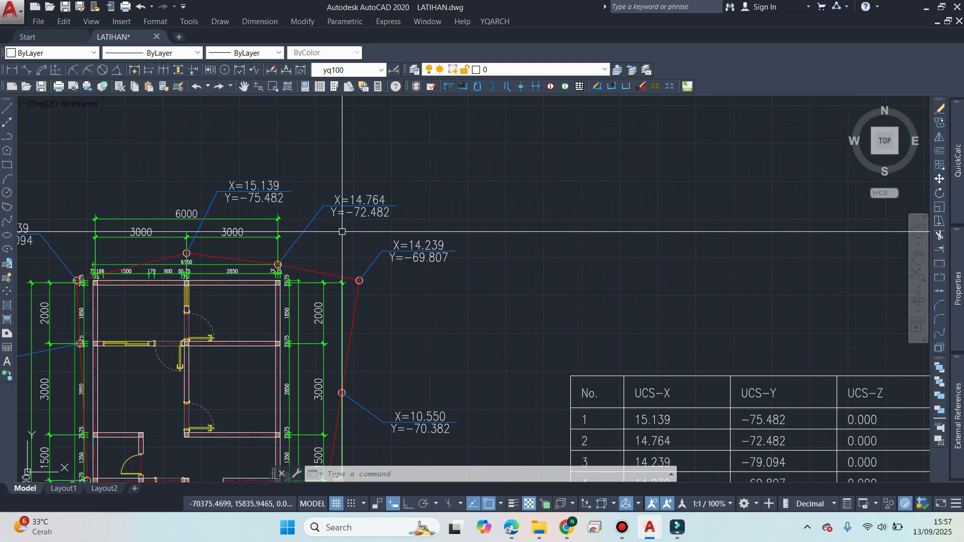
pyautogui.scroll(2, 373, 292)
pyautogui.scroll(-1, 429, 206)
pyautogui.moveTo(585, 359); pyautogui.dragTo(435, 205, button='middle')
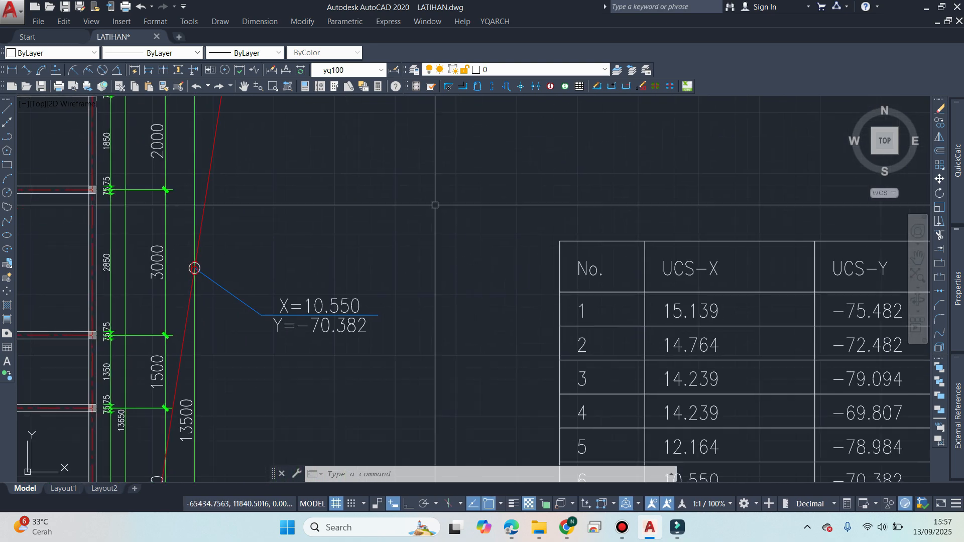
pyautogui.scroll(-2, 691, 429)
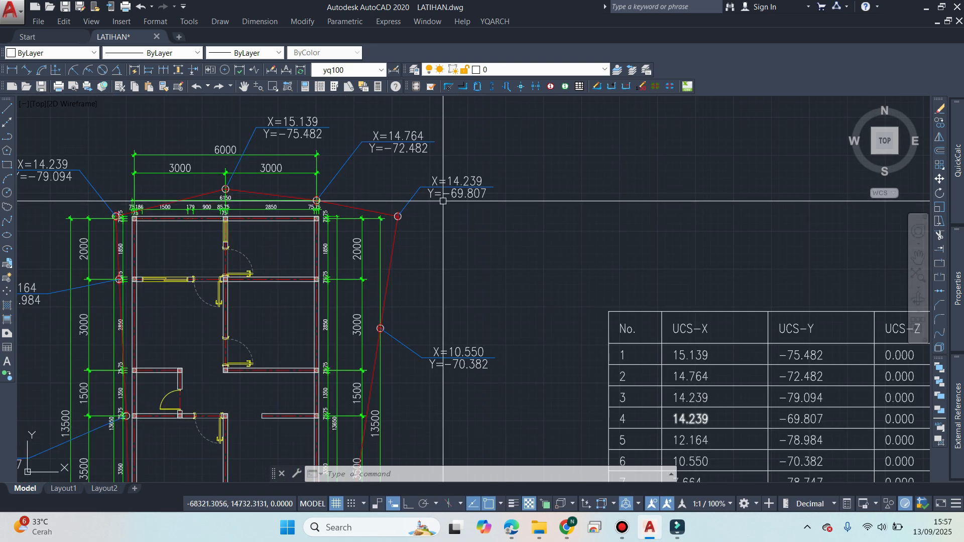
pyautogui.moveTo(625, 328); pyautogui.dragTo(451, 281, button='middle')
pyautogui.scroll(-4, 517, 276)
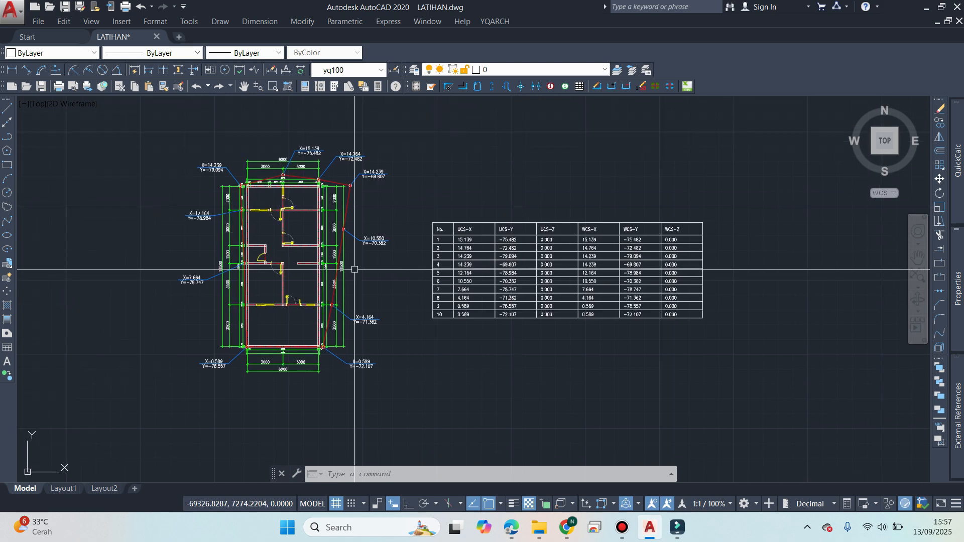
pyautogui.moveTo(354, 269)
pyautogui.mouseDown(button='middle')
pyautogui.moveTo(578, 211)
pyautogui.moveTo(474, 280)
pyautogui.moveTo(474, 224)
pyautogui.moveTo(510, 243)
pyautogui.moveTo(503, 237)
pyautogui.mouseUp(button='middle')
pyautogui.moveTo(669, 262); pyautogui.dragTo(501, 267, button='middle')
# Read through the UCS and WCS columns for all ten rows of the coordinate table.
pyautogui.scroll(4, 683, 226)
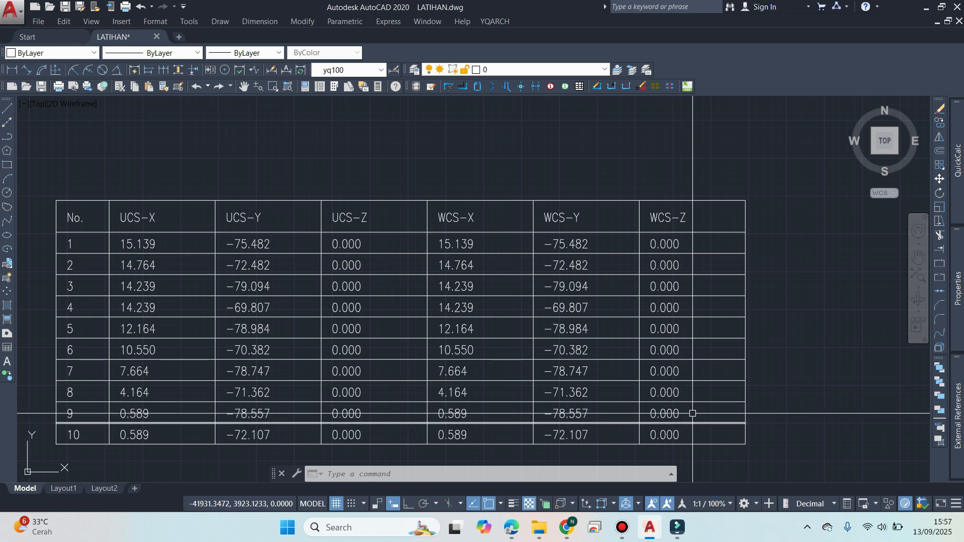
pyautogui.scroll(-4, 688, 241)
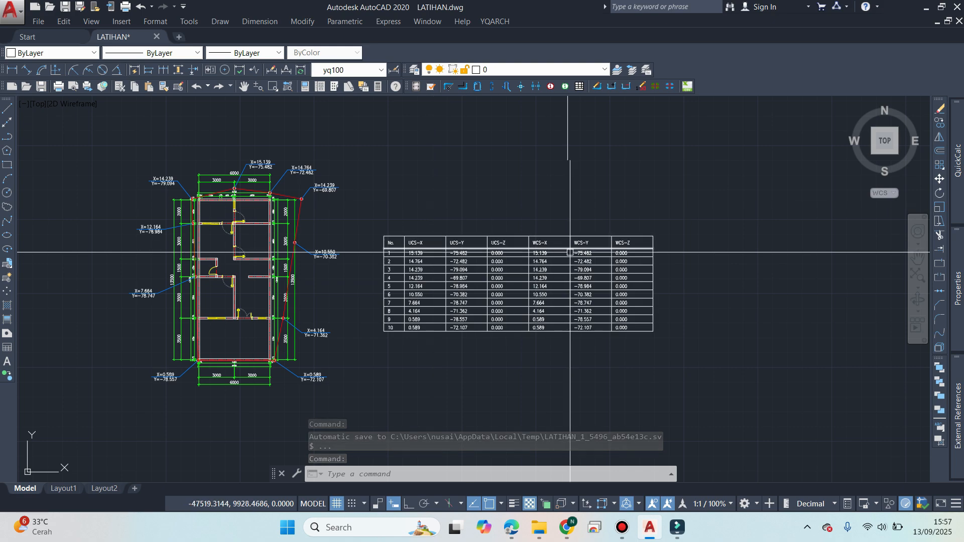
pyautogui.scroll(4, 623, 253)
pyautogui.scroll(-3, 619, 265)
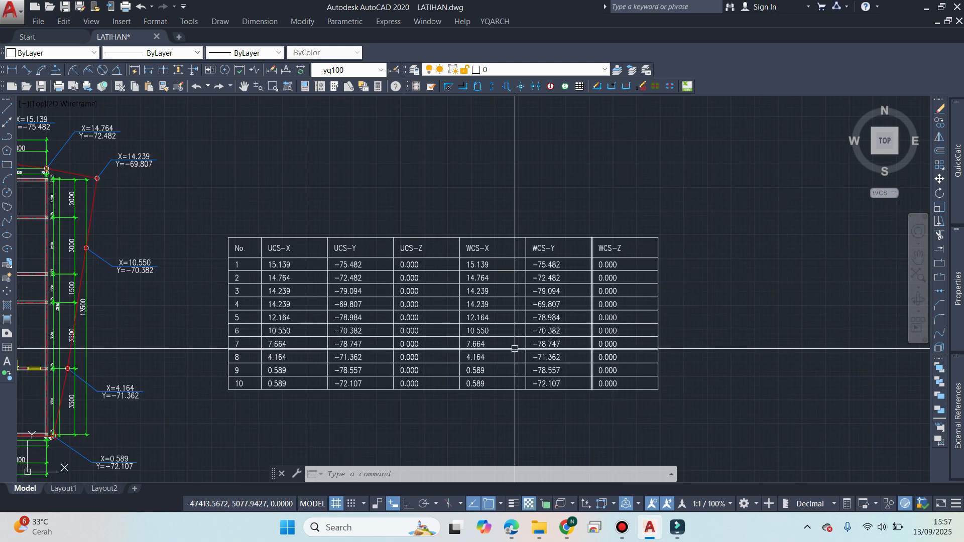
pyautogui.scroll(3, 368, 253)
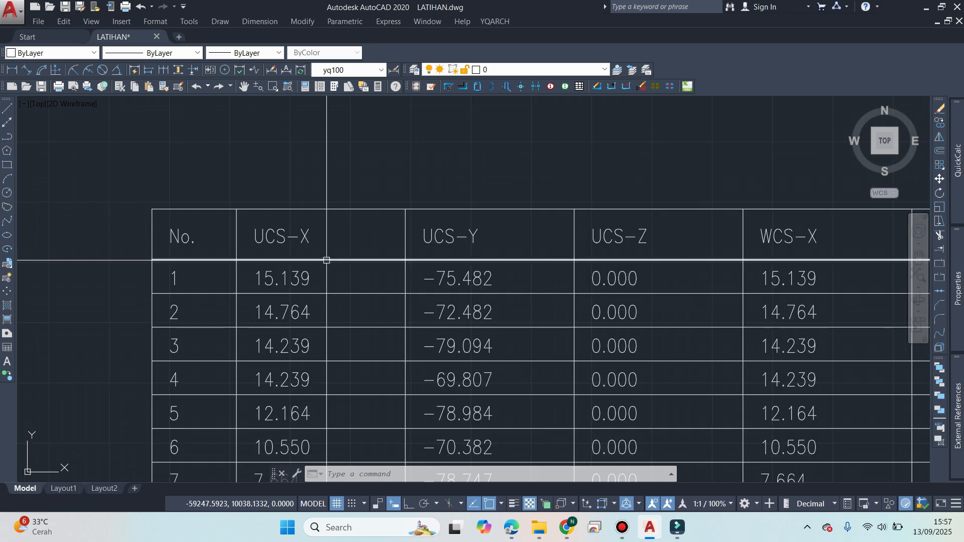
pyautogui.scroll(-3, 458, 269)
pyautogui.scroll(2, 308, 276)
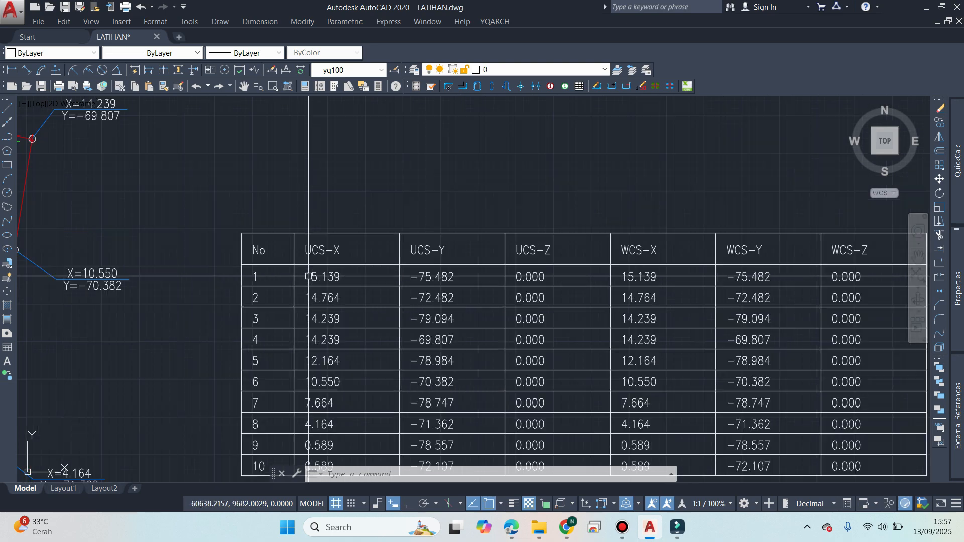
pyautogui.moveTo(303, 277); pyautogui.dragTo(389, 282, button='middle')
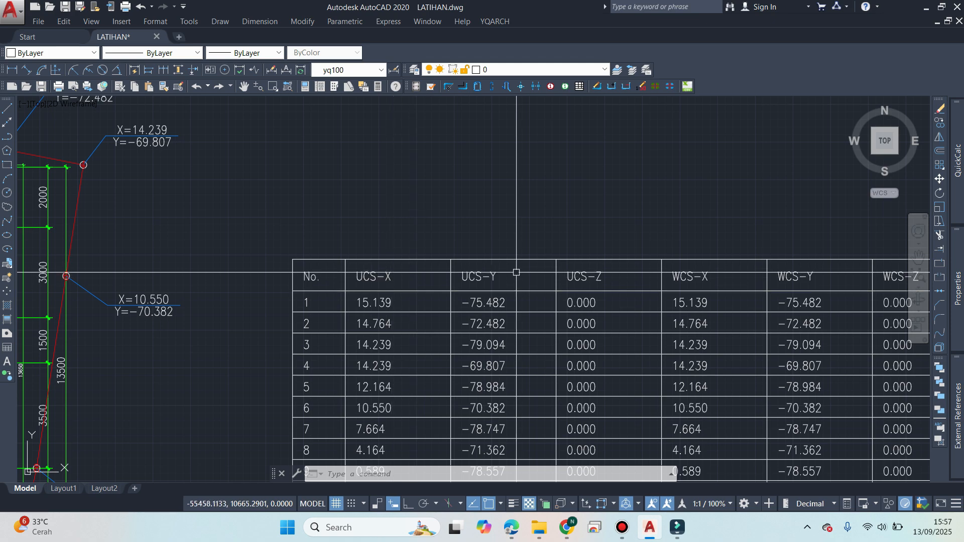
pyautogui.moveTo(683, 330); pyautogui.dragTo(395, 316, button='middle')
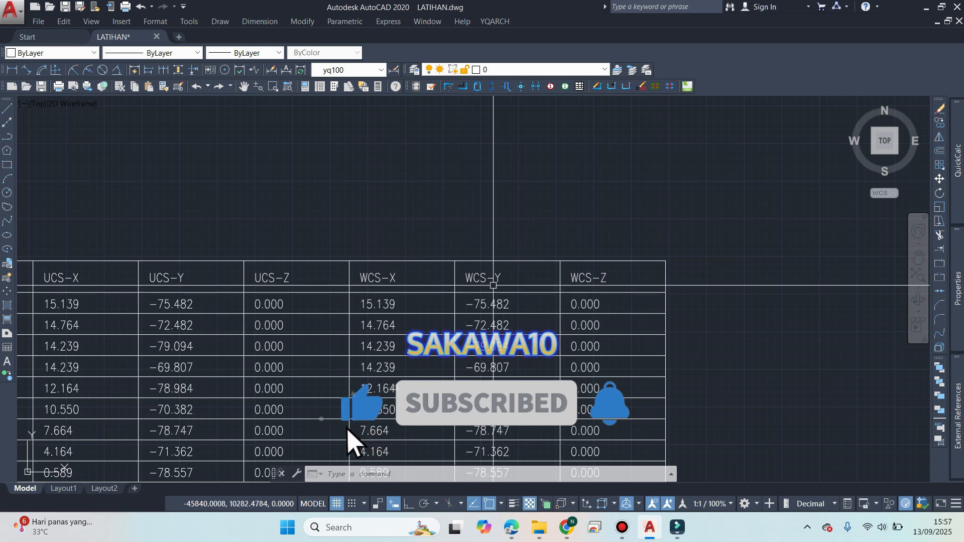
pyautogui.scroll(-4, 415, 301)
pyautogui.scroll(3, 397, 320)
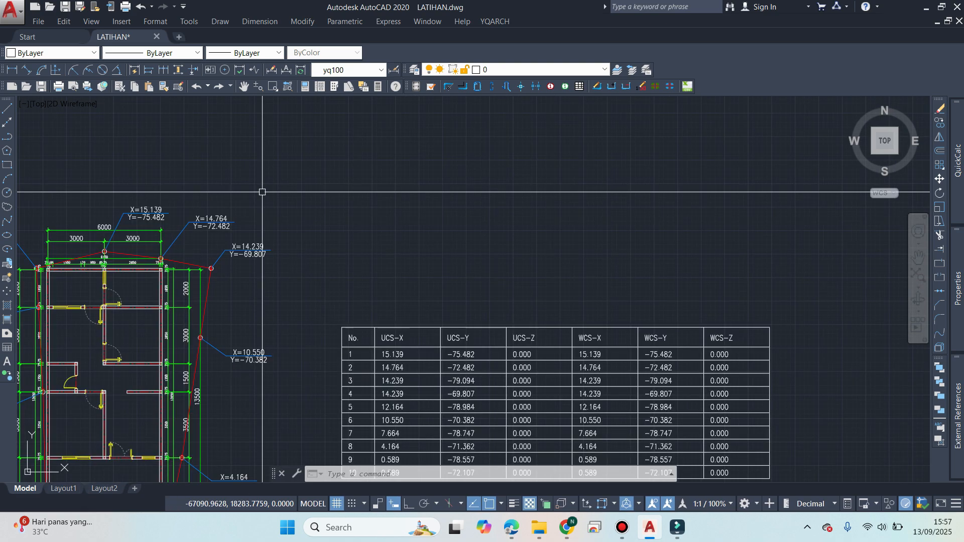
pyautogui.scroll(1, 769, 329)
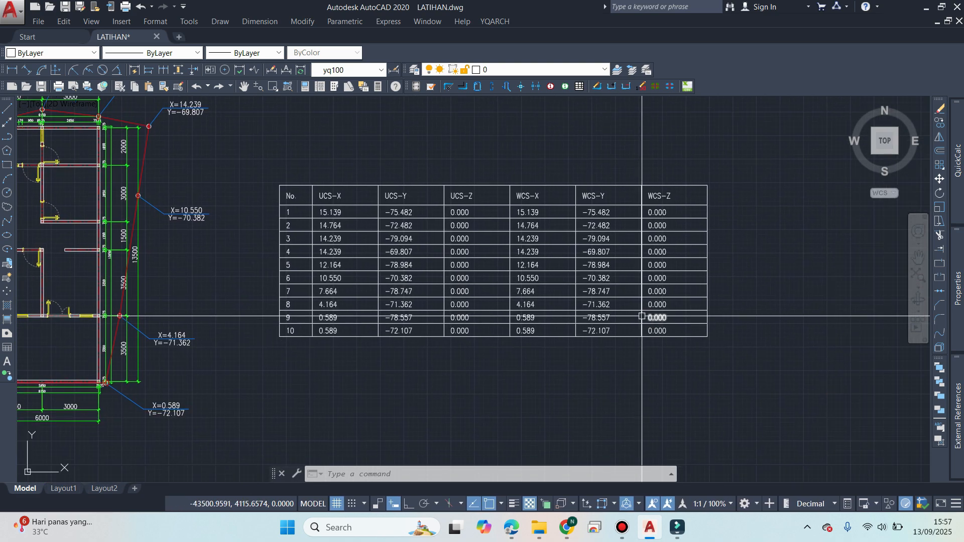
pyautogui.scroll(-5, 546, 281)
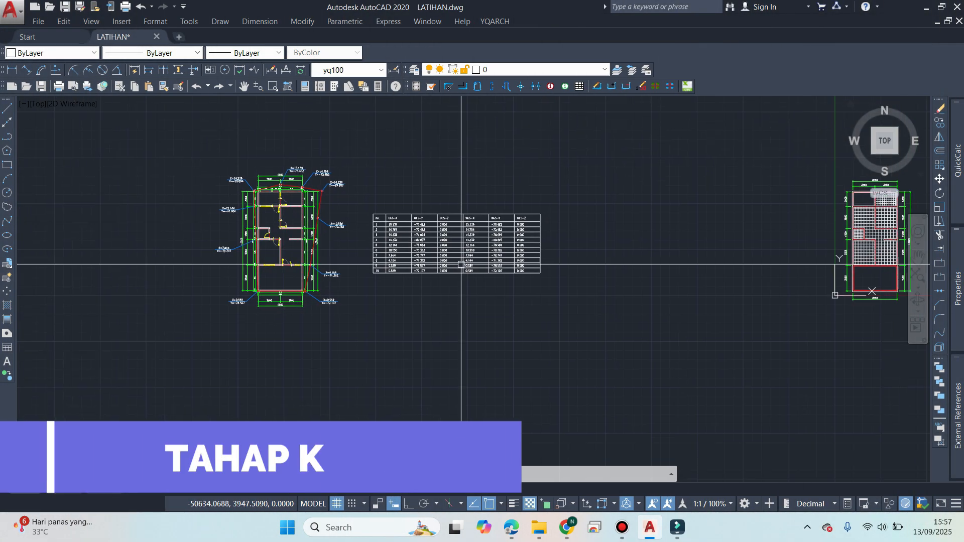
# Export the whole coordinate table beside the floor plan to Excel with YQArch's Convert to Excel statistics tool.
pyautogui.scroll(4, 399, 226)
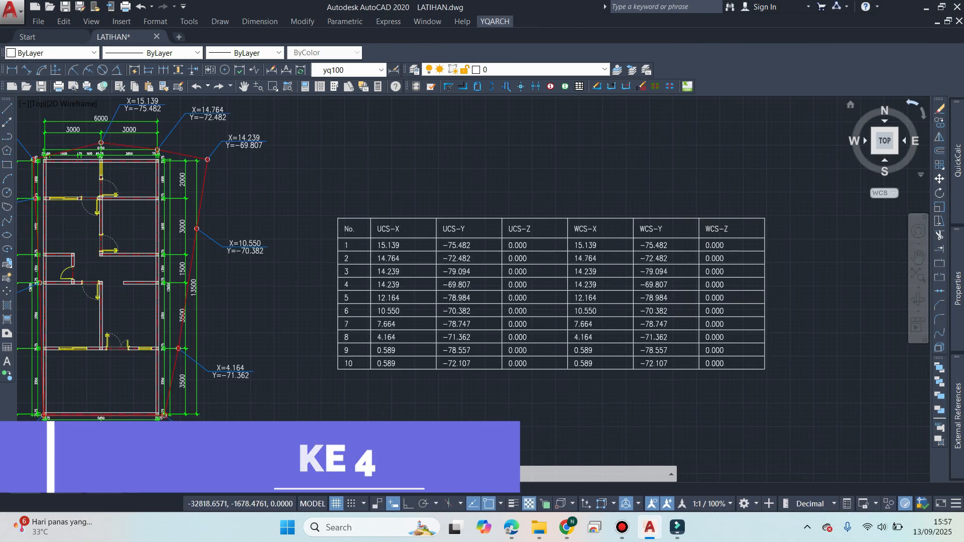
pyautogui.click(494, 22)
pyautogui.moveTo(527, 126)
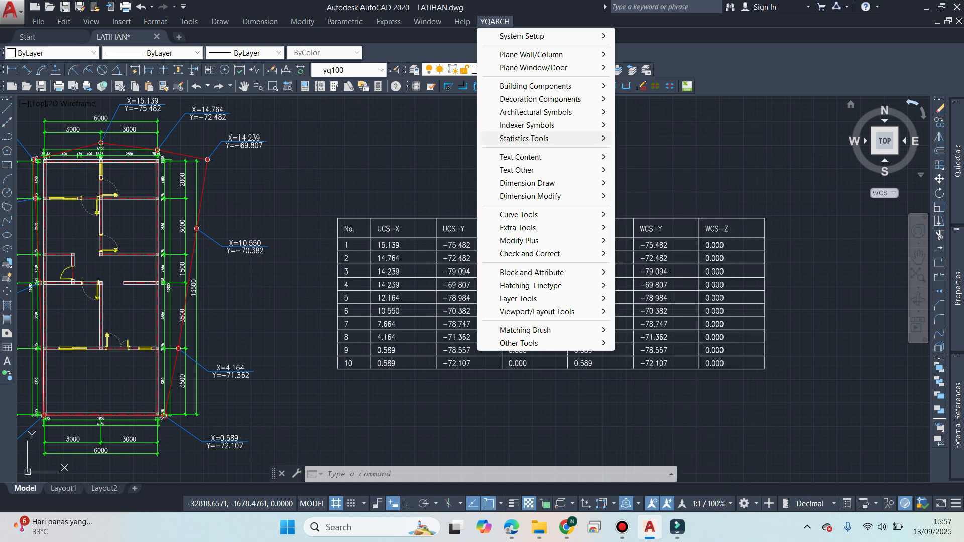
pyautogui.click(495, 22)
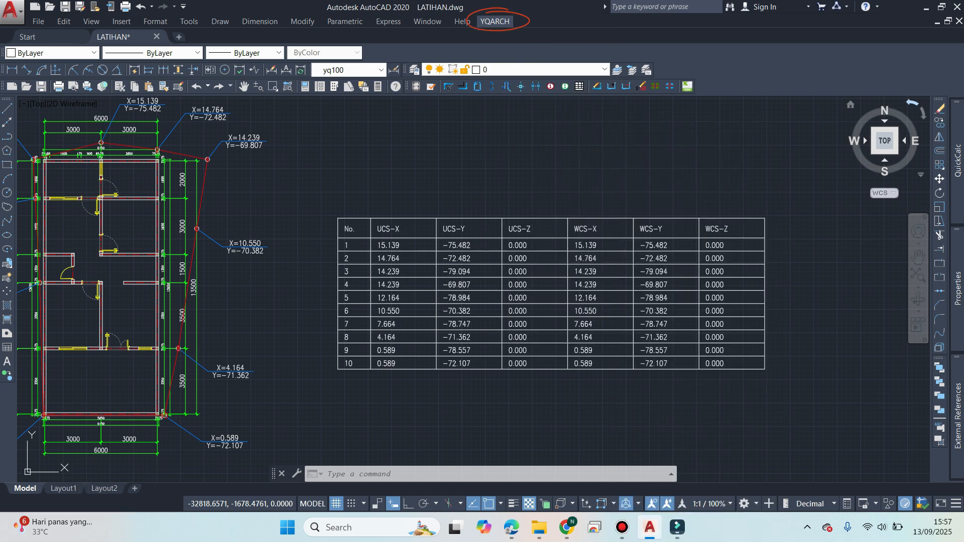
pyautogui.click(495, 21)
pyautogui.moveTo(524, 139)
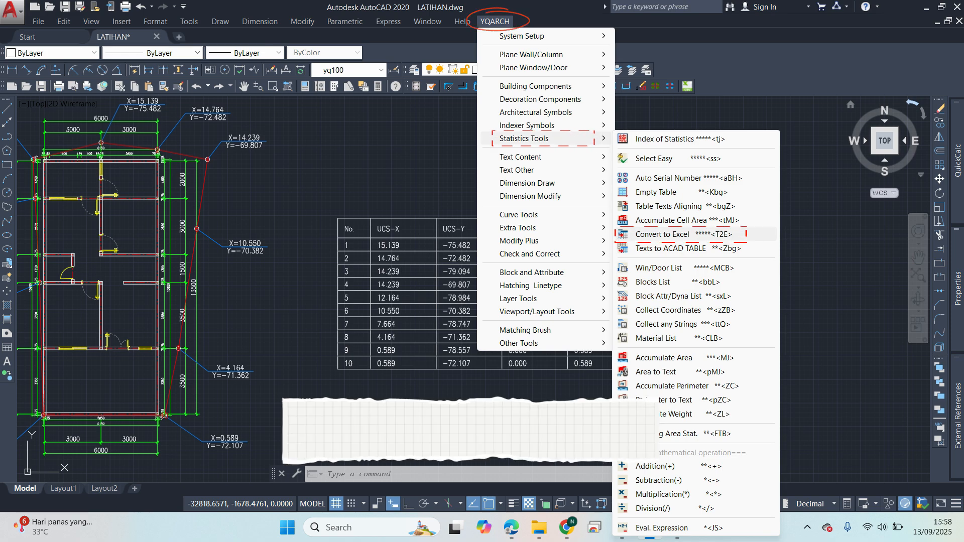
pyautogui.click(663, 235)
pyautogui.moveTo(312, 255); pyautogui.dragTo(316, 147, button='middle')
pyautogui.click(332, 101)
pyautogui.scroll(-4, 481, 211)
pyautogui.click(618, 254)
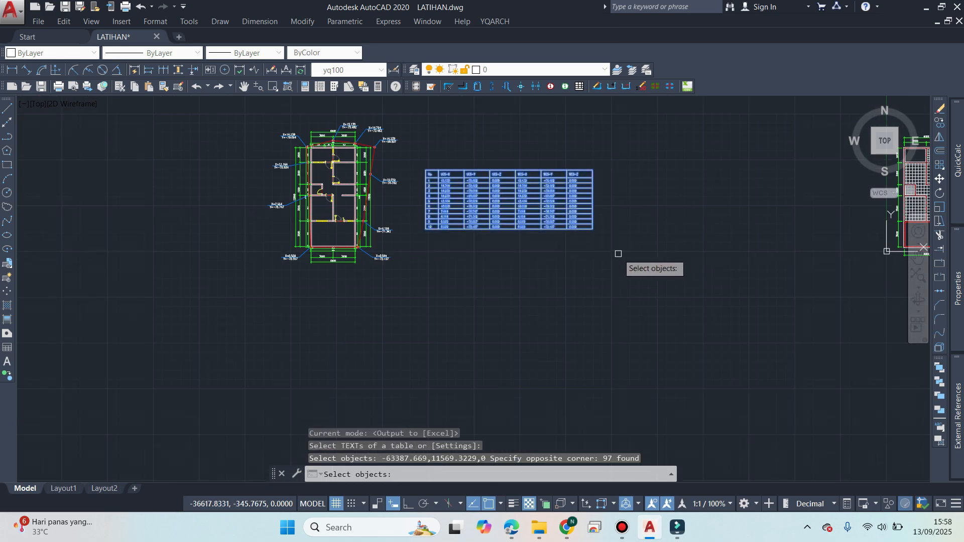
pyautogui.scroll(5, 467, 181)
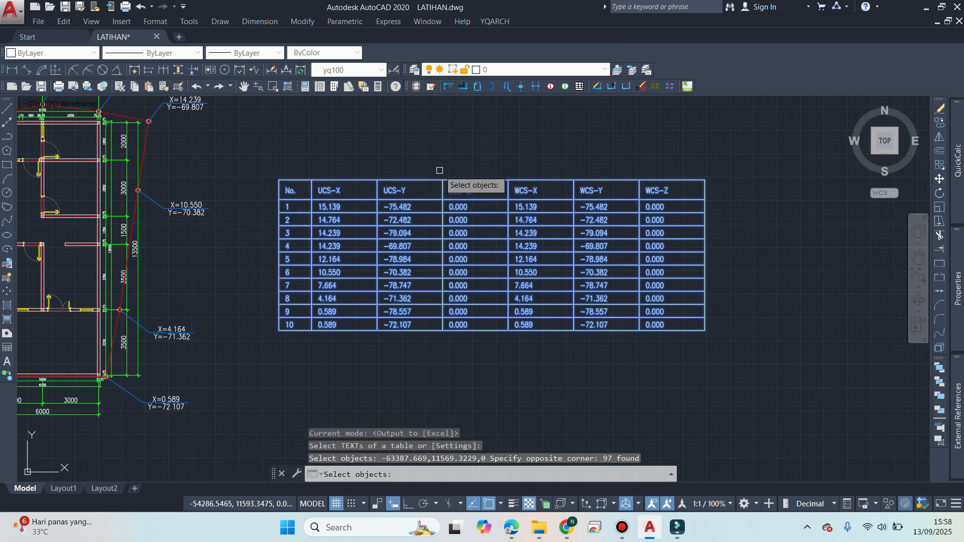
pyautogui.press('Return')
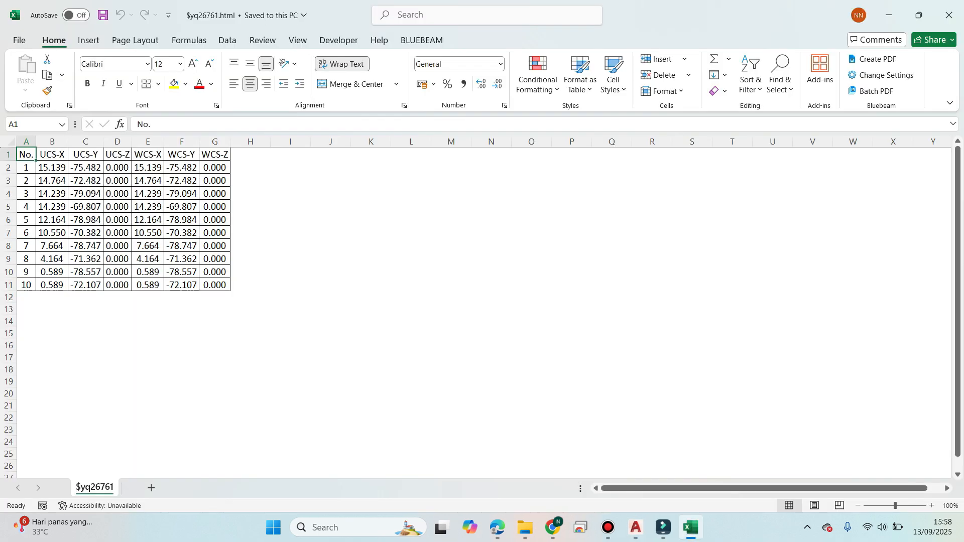
# Widen the UCS and WCS coordinate columns B to G in the exported worksheet, and trim column B's width slightly.
pyautogui.moveTo(68, 142); pyautogui.dragTo(365, 142)
pyautogui.moveTo(396, 141); pyautogui.dragTo(435, 142)
pyautogui.click(218, 142)
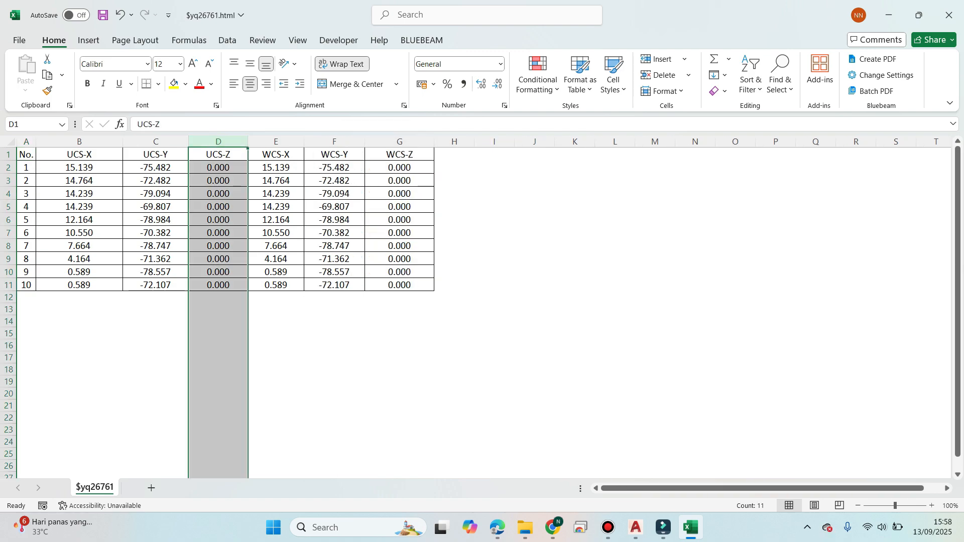
pyautogui.click(399, 142)
pyautogui.click(218, 142)
pyautogui.moveTo(123, 142); pyautogui.dragTo(107, 142)
pyautogui.click(319, 322)
pyautogui.click(438, 309)
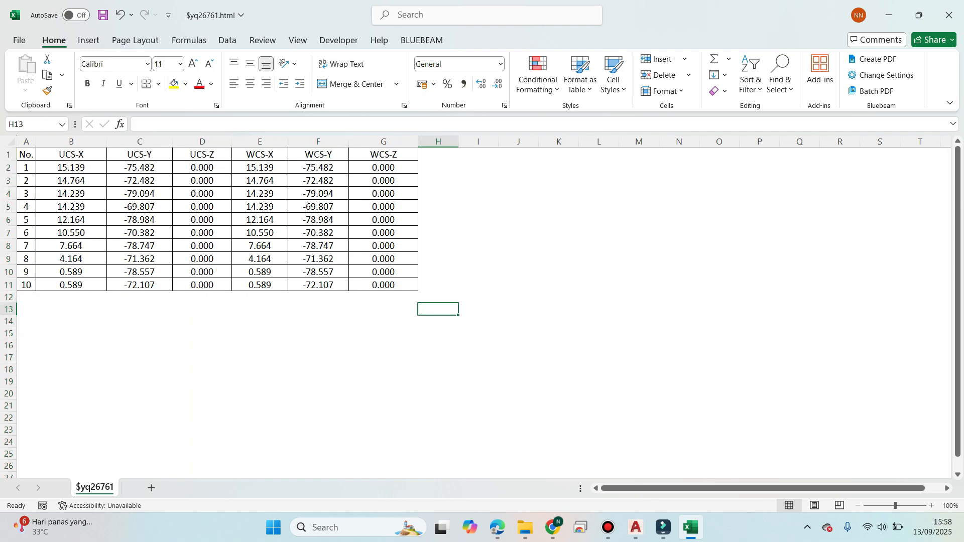
pyautogui.moveTo(155, 297); pyautogui.dragTo(193, 298)
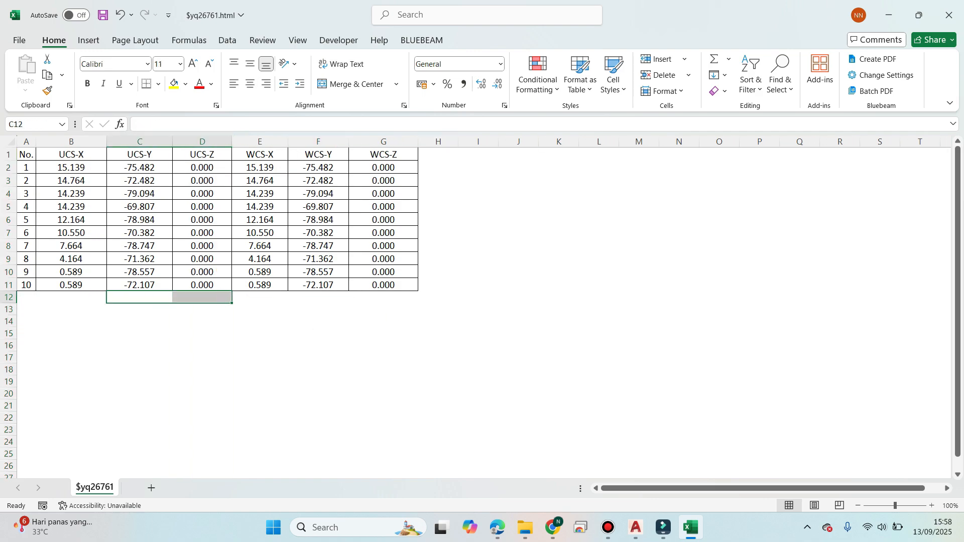
pyautogui.click(139, 207)
pyautogui.click(318, 246)
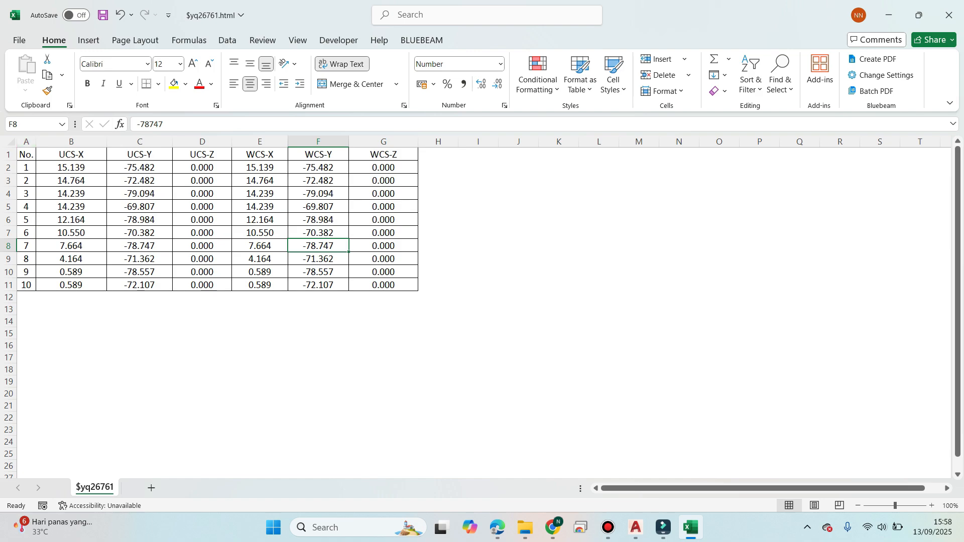
pyautogui.click(558, 272)
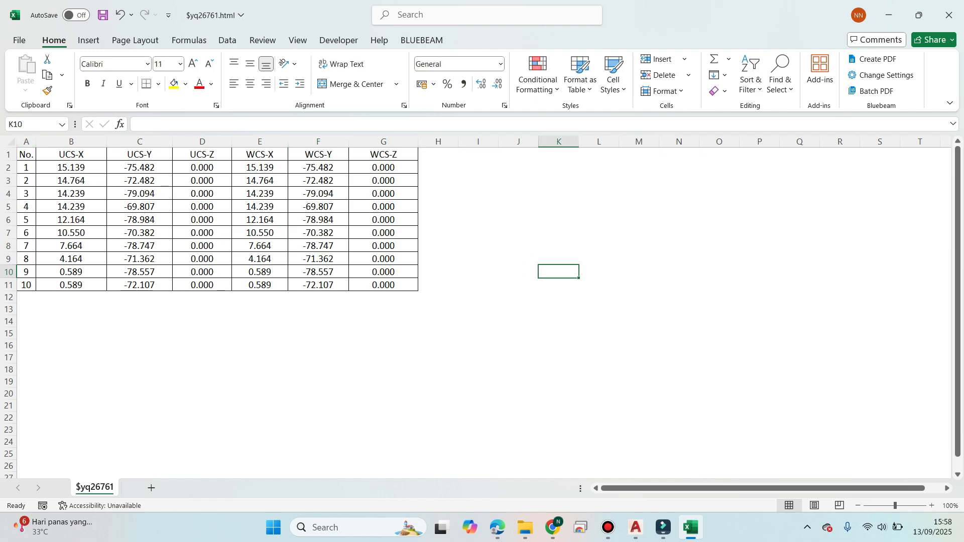
pyautogui.click(384, 333)
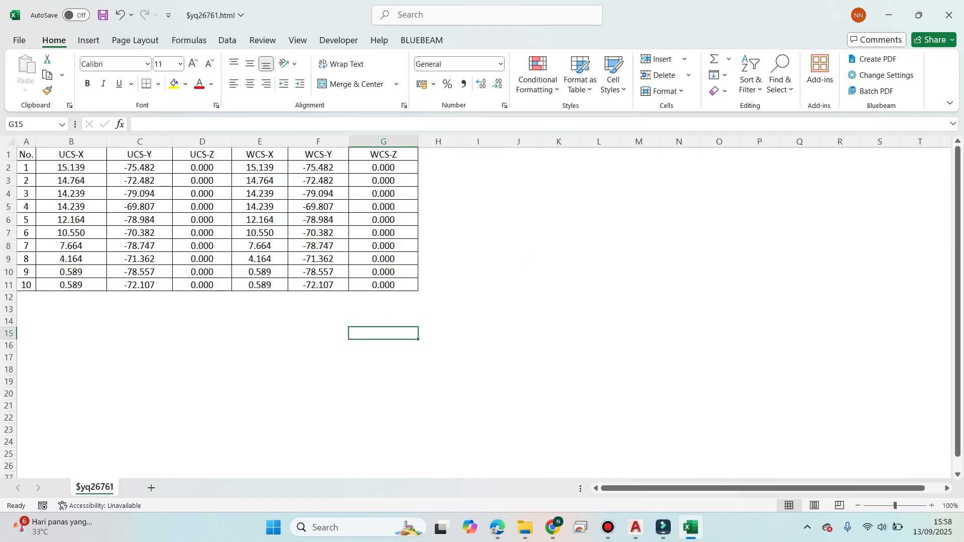
# Switch back to AutoCAD and review the floor plan's labelled boundary points alongside the coordinate table.
pyautogui.hotkey('alt', 'Tab')
pyautogui.scroll(-8, 428, 252)
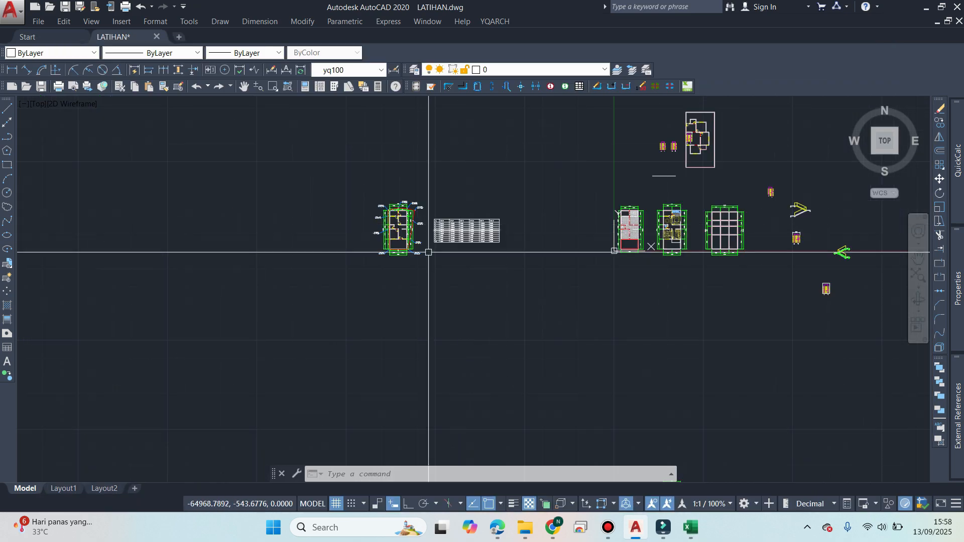
pyautogui.scroll(4, 446, 206)
pyautogui.scroll(2, 322, 229)
pyautogui.scroll(2, 312, 314)
pyautogui.moveTo(312, 314); pyautogui.dragTo(312, 275, button='middle')
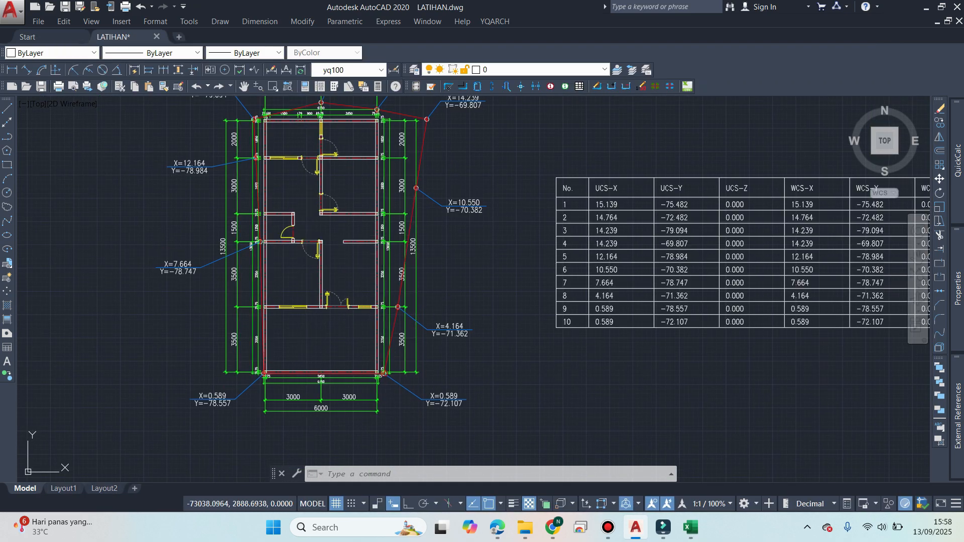
pyautogui.moveTo(365, 292); pyautogui.dragTo(405, 275, button='middle')
pyautogui.moveTo(444, 303); pyautogui.dragTo(341, 314, button='middle')
pyautogui.scroll(2, 241, 261)
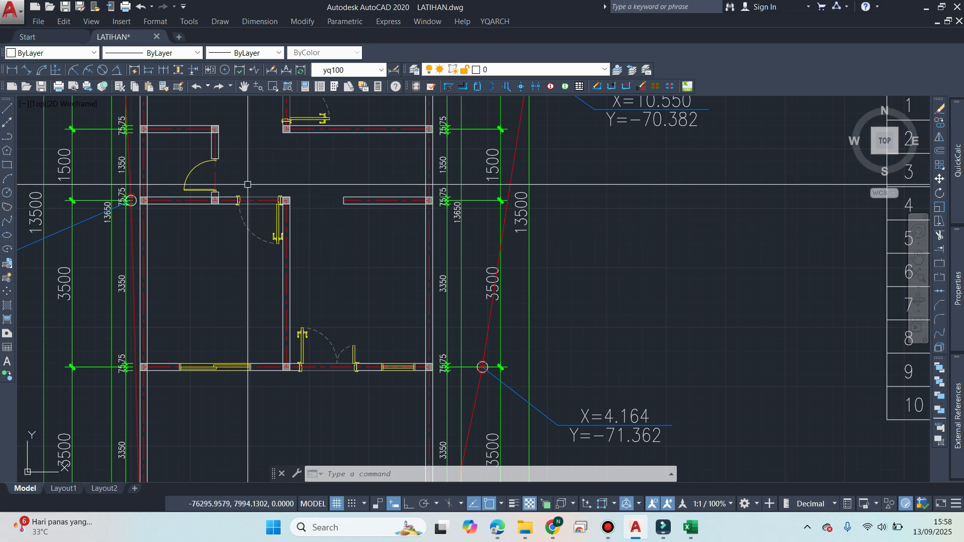
pyautogui.scroll(3, 267, 186)
pyautogui.scroll(-5, 343, 195)
pyautogui.moveTo(582, 387)
pyautogui.mouseDown(button='middle')
pyautogui.moveTo(349, 363)
pyautogui.moveTo(466, 374)
pyautogui.mouseUp(button='middle')
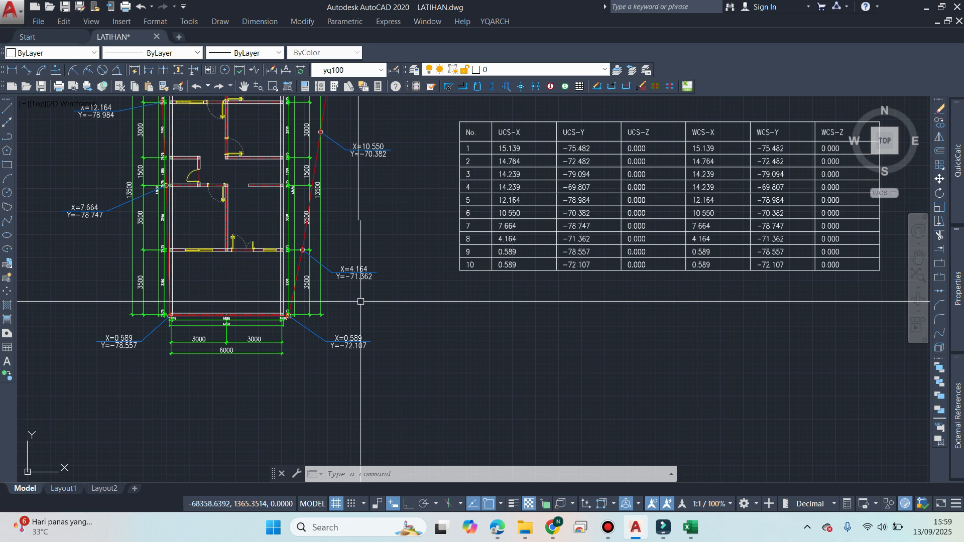
pyautogui.scroll(-3, 400, 272)
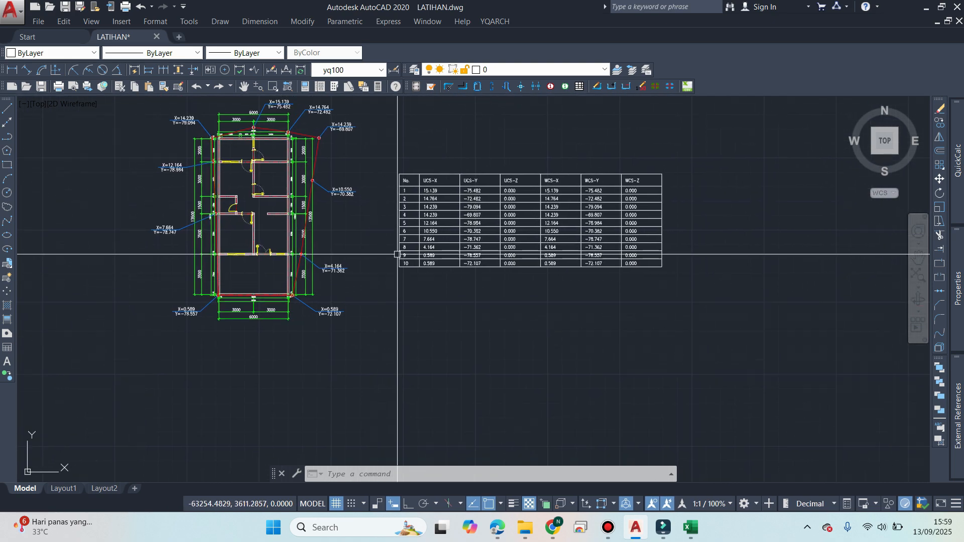
pyautogui.scroll(2, 305, 276)
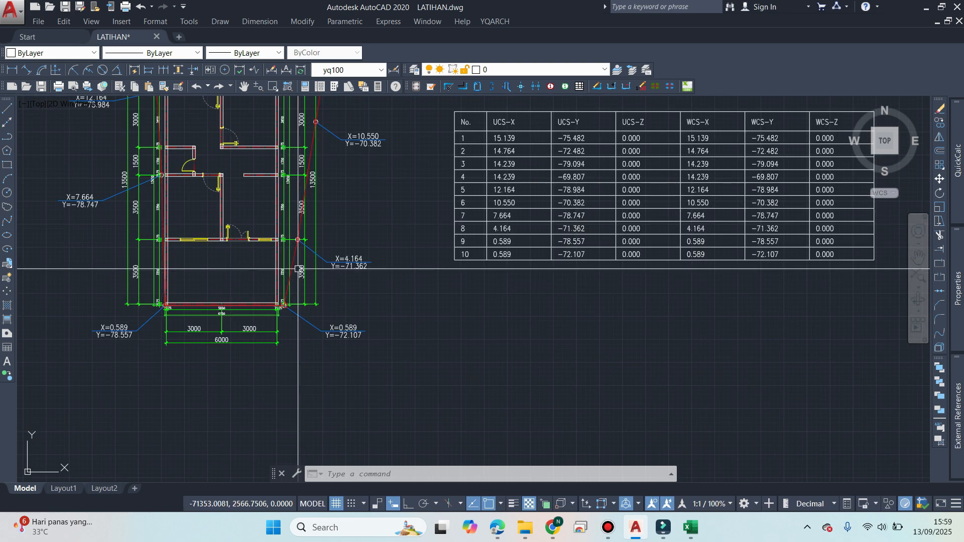
pyautogui.moveTo(382, 331); pyautogui.dragTo(467, 346, button='middle')
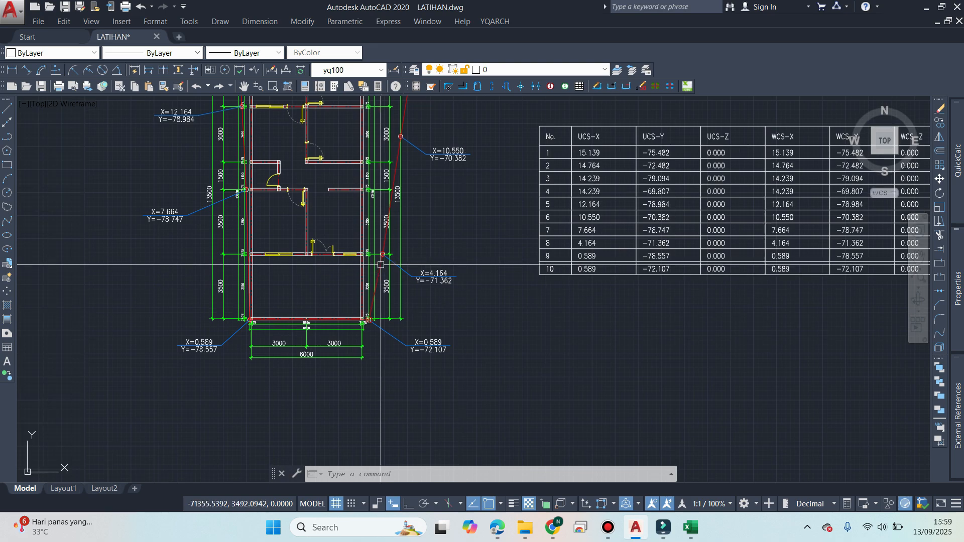
pyautogui.scroll(-2, 374, 262)
pyautogui.scroll(1, 428, 349)
pyautogui.scroll(1, 592, 209)
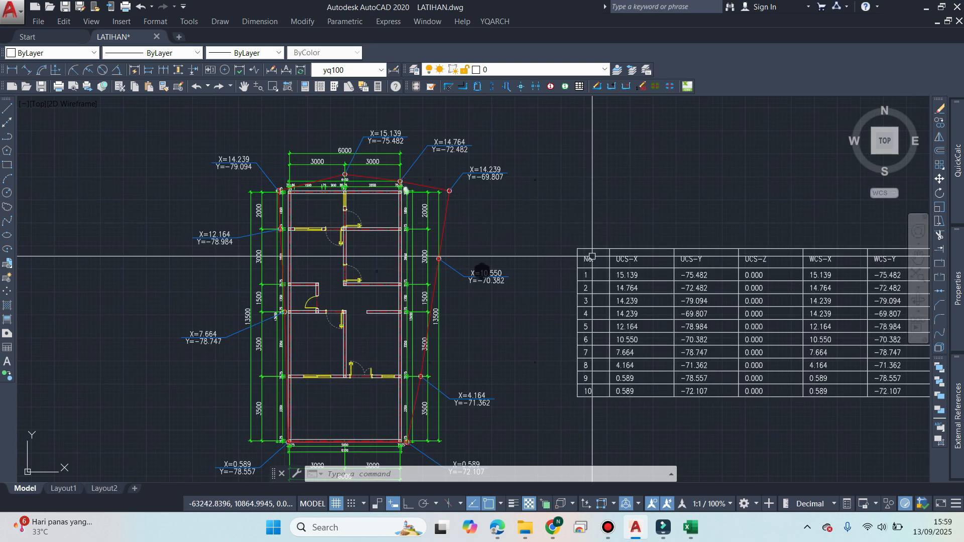